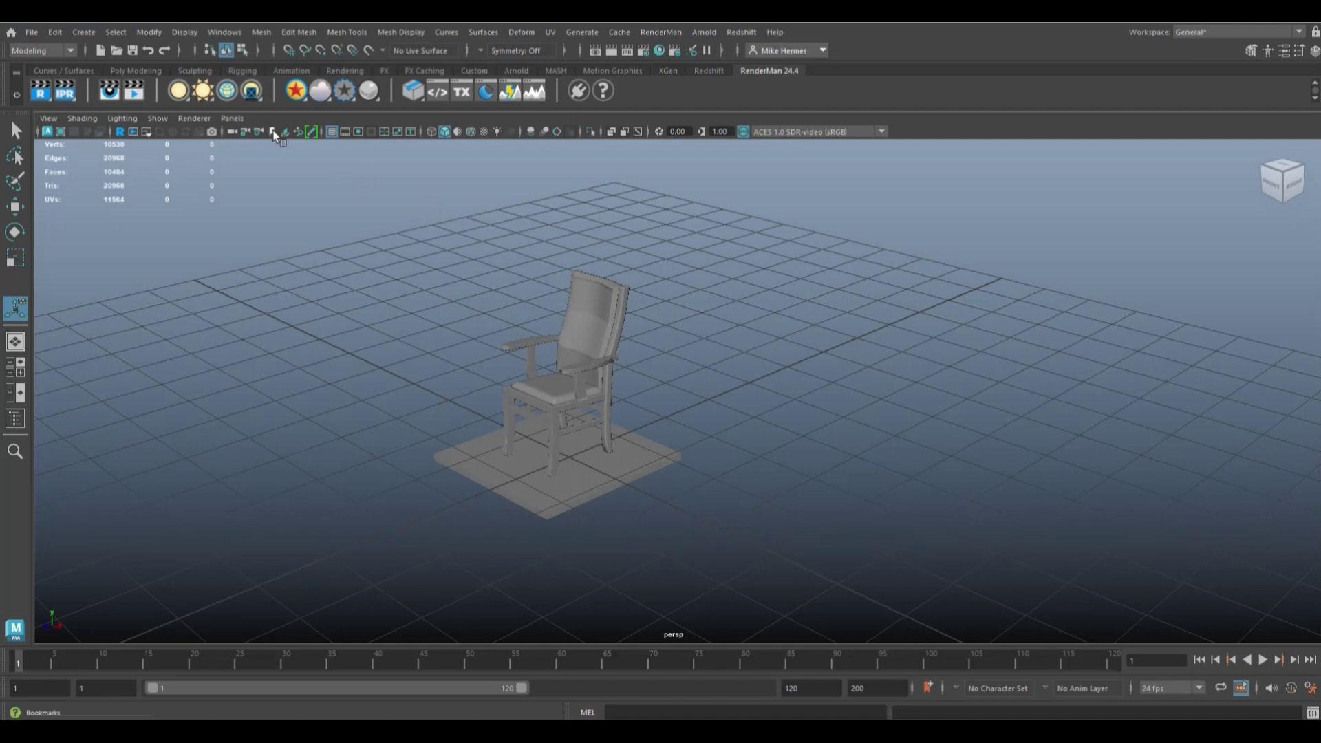
- Turn off the ground grid, zoom in on the chair, and box-select all its pieces
click(332, 132)
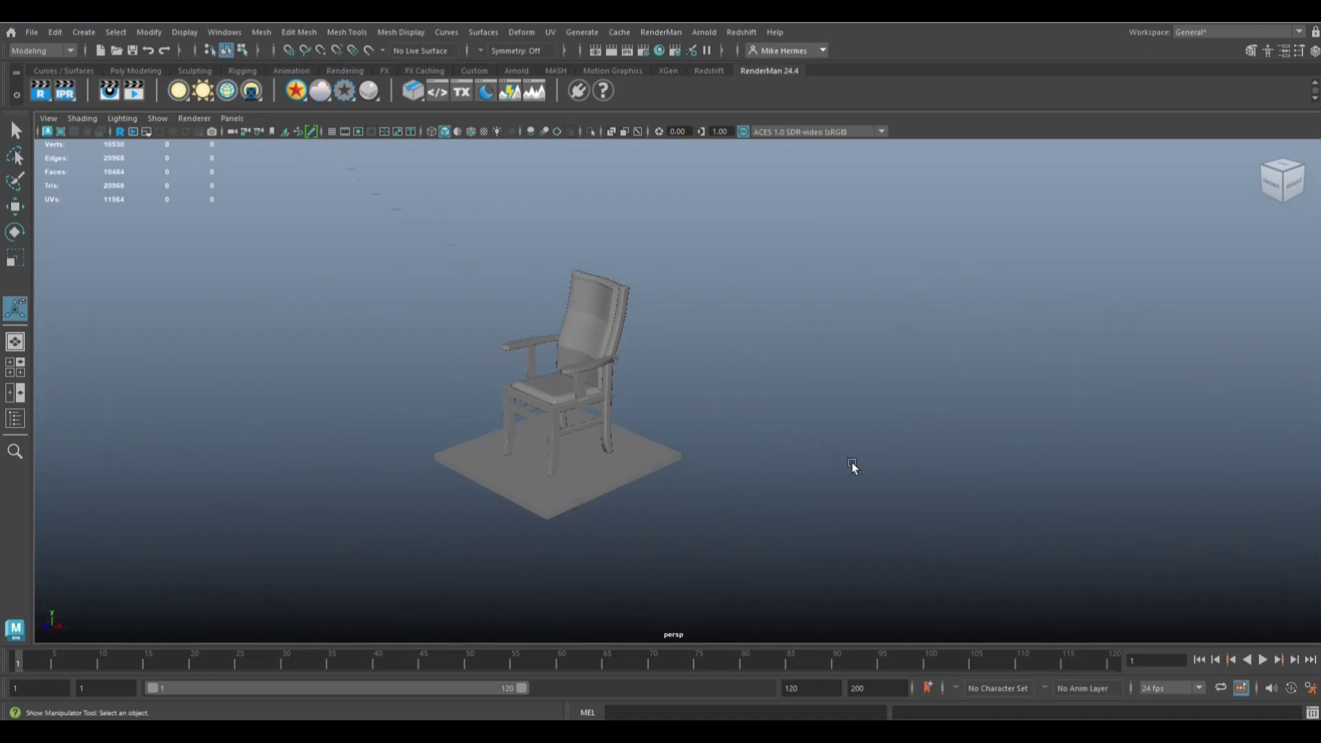
scroll(848, 468, up, 2)
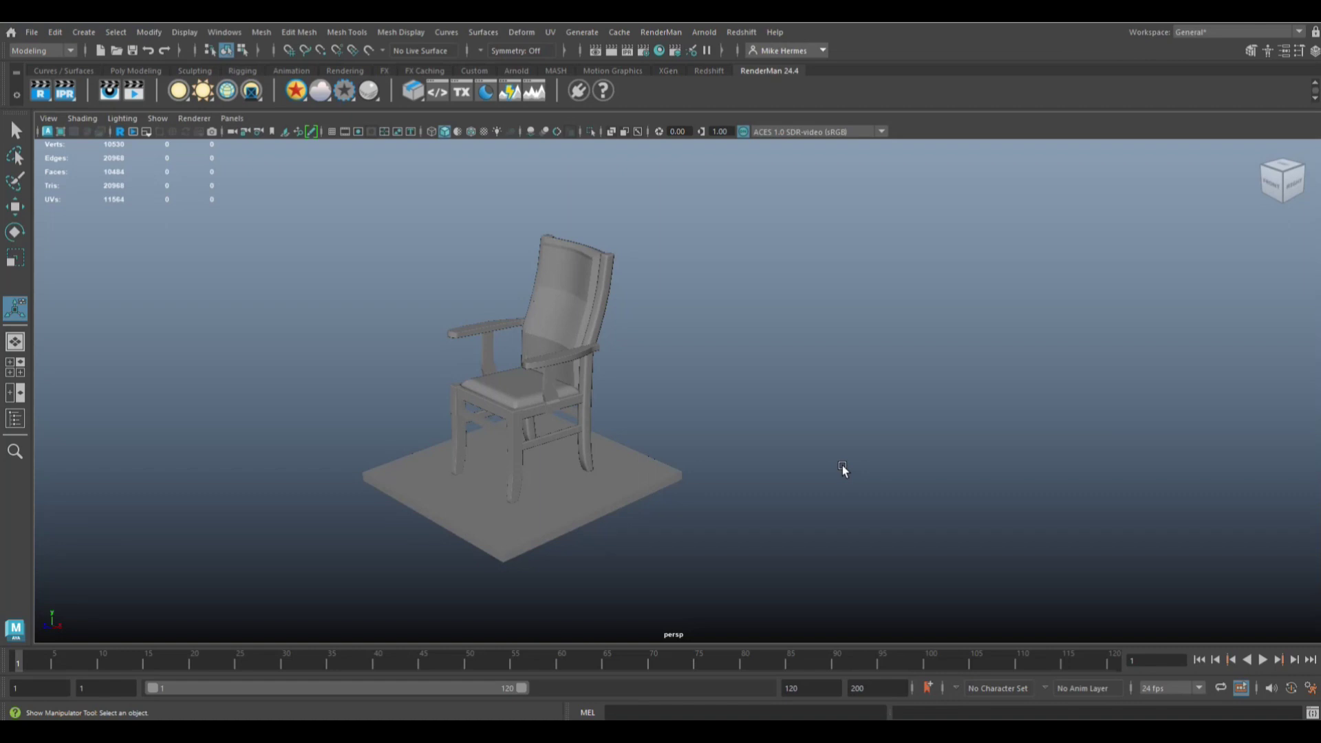
drag(345, 210, 776, 579)
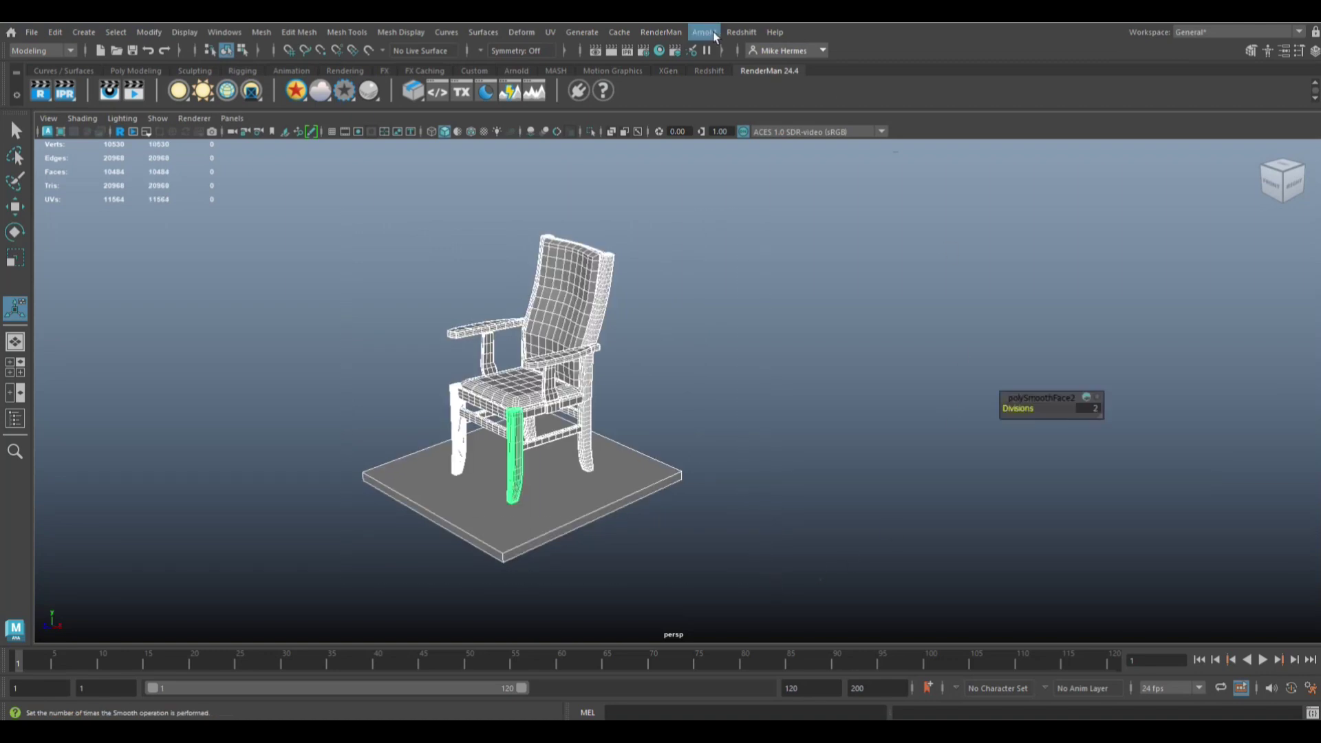
- Open the UV Editor for the selected chair and dock it on the right of the screen
click(551, 32)
click(590, 62)
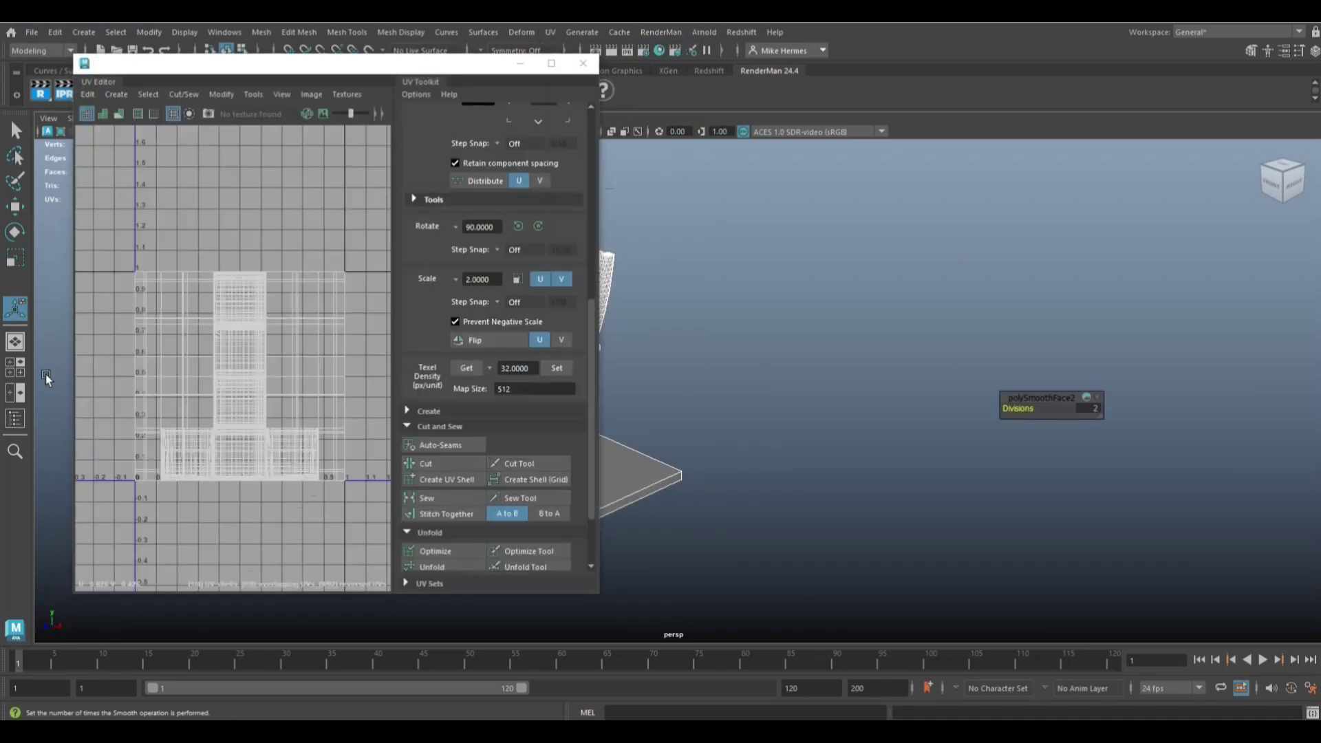
drag(318, 67, 930, 84)
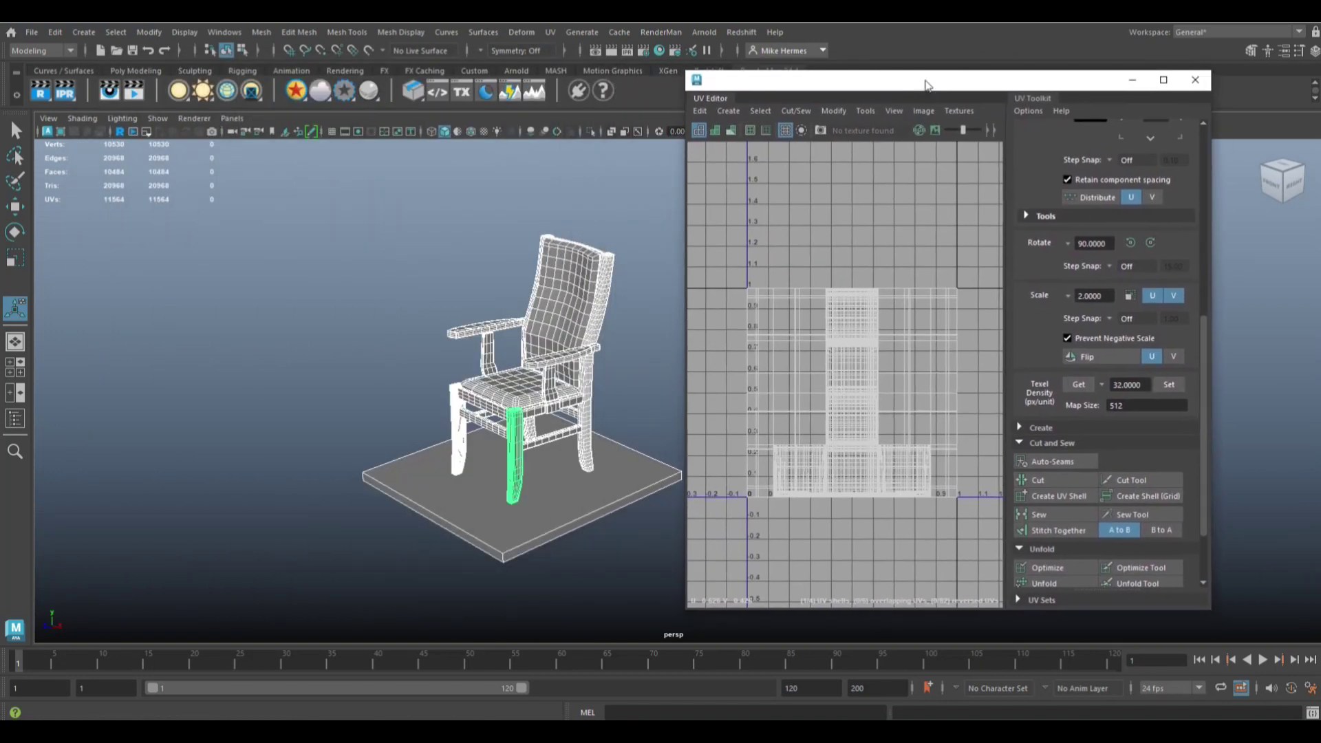
click(700, 111)
- Delete all of the chair's existing UVs from the UV Editor's Edit menu
click(749, 161)
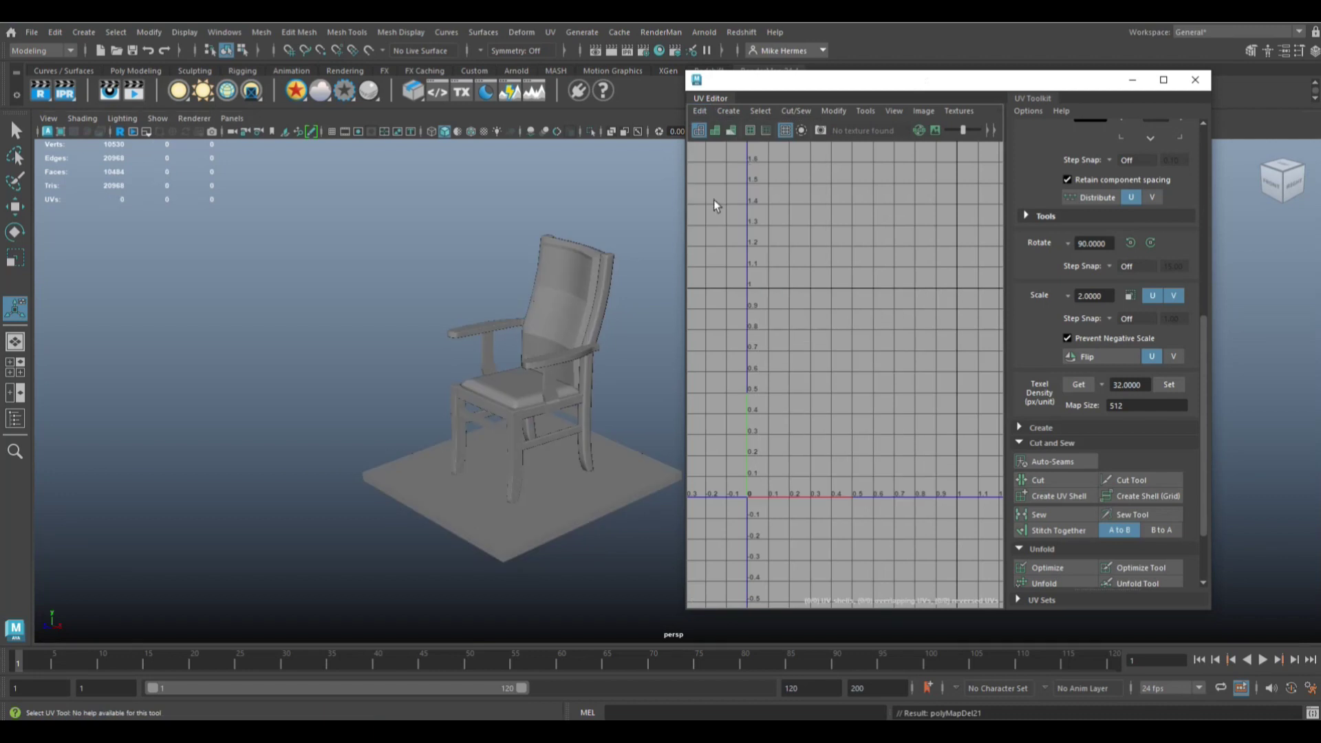
drag(1063, 88, 1099, 85)
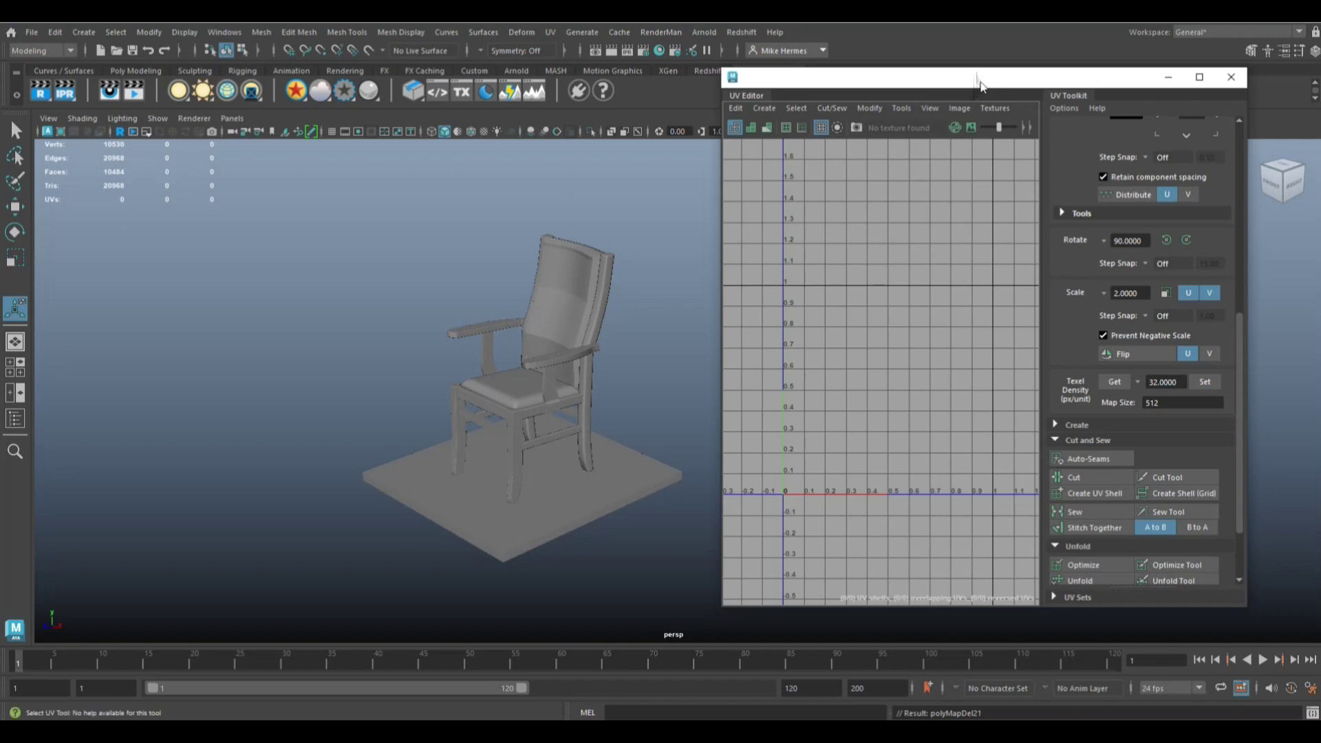
drag(982, 84, 1021, 92)
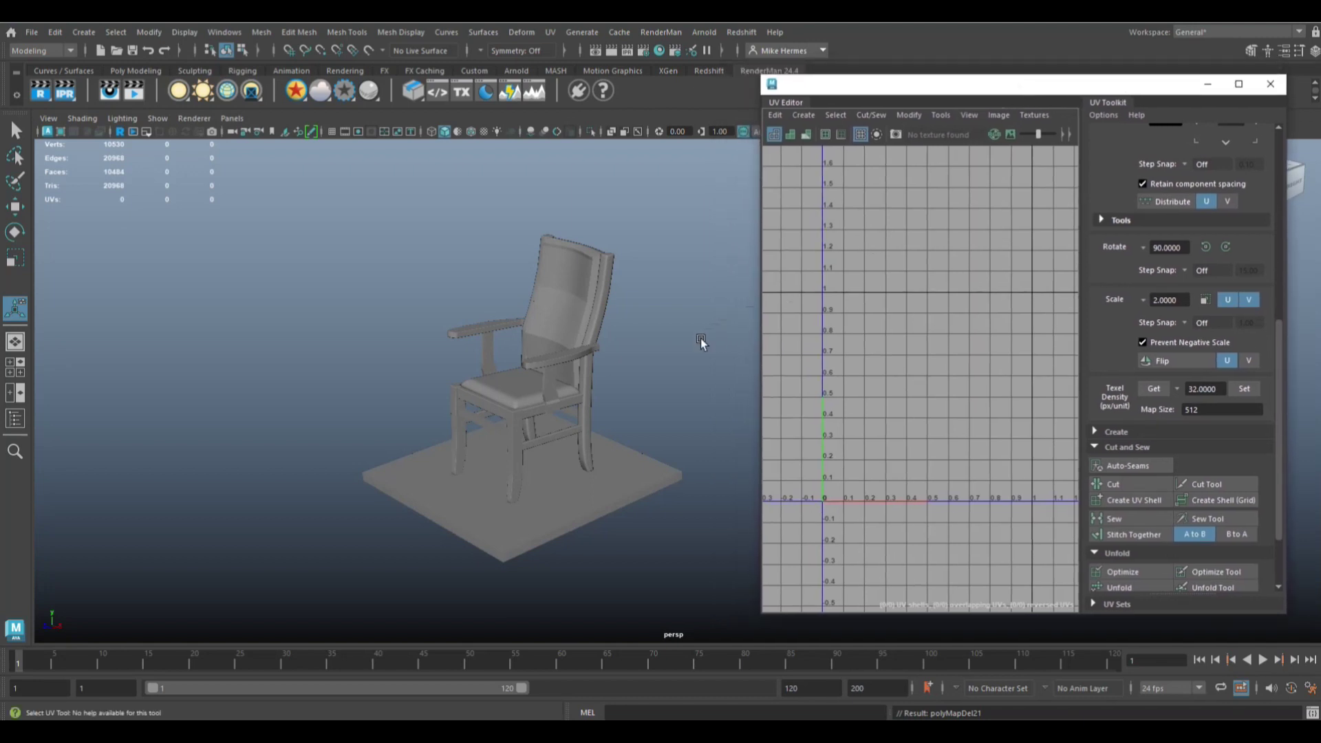
- Reframe the chair in the 3D view and box-select the whole chair
alt+middle_drag(648, 460, 442, 452)
scroll(448, 448, up, 1)
scroll(451, 443, up, 1)
alt+middle_drag(437, 384, 569, 383)
drag(1004, 92, 903, 94)
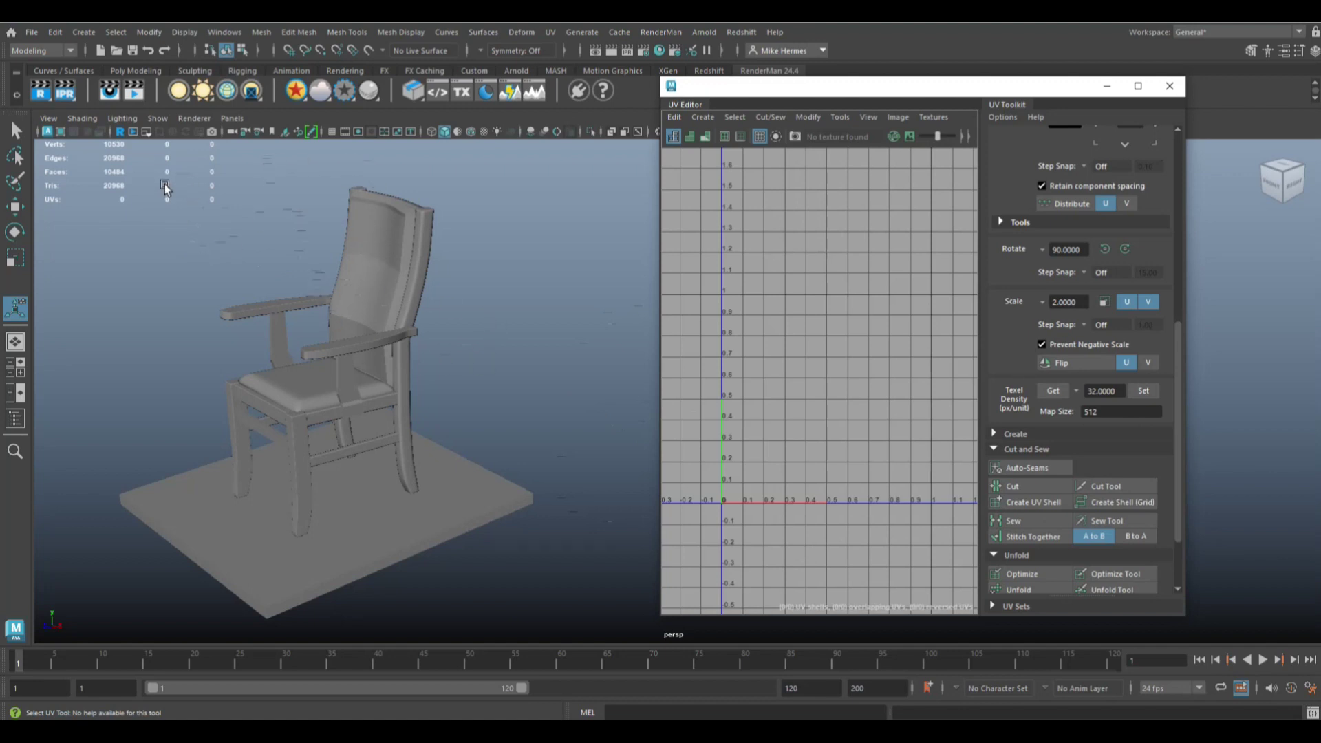
drag(140, 154, 545, 620)
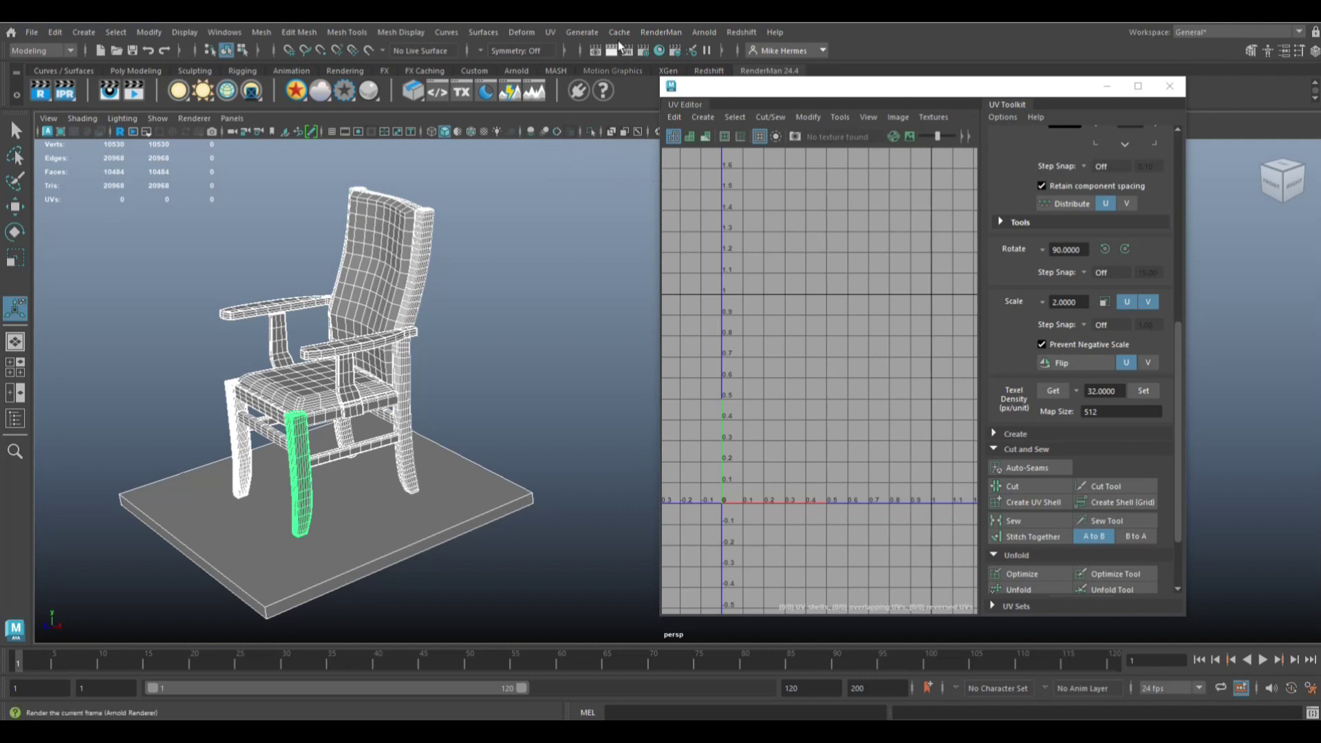
- Apply a camera-based UV projection to the chair and switch the UV Editor to UV selection
click(553, 33)
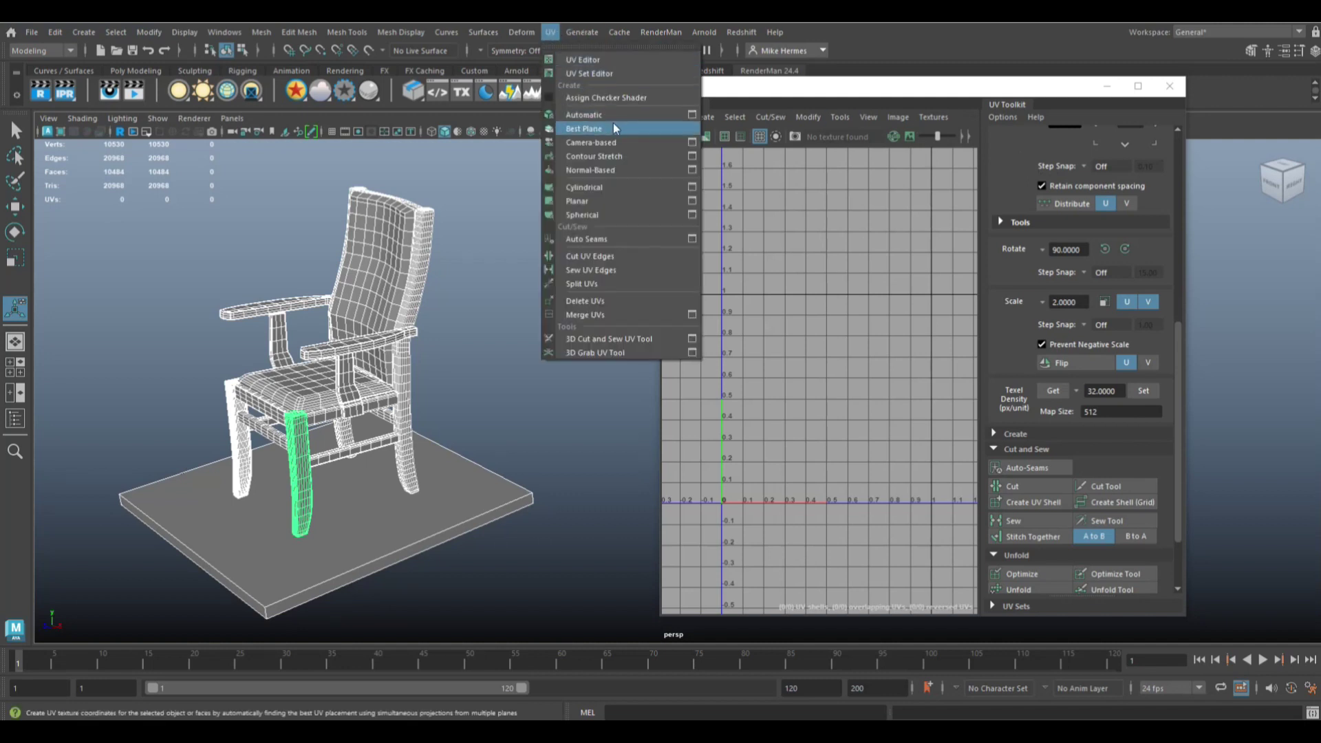
click(646, 141)
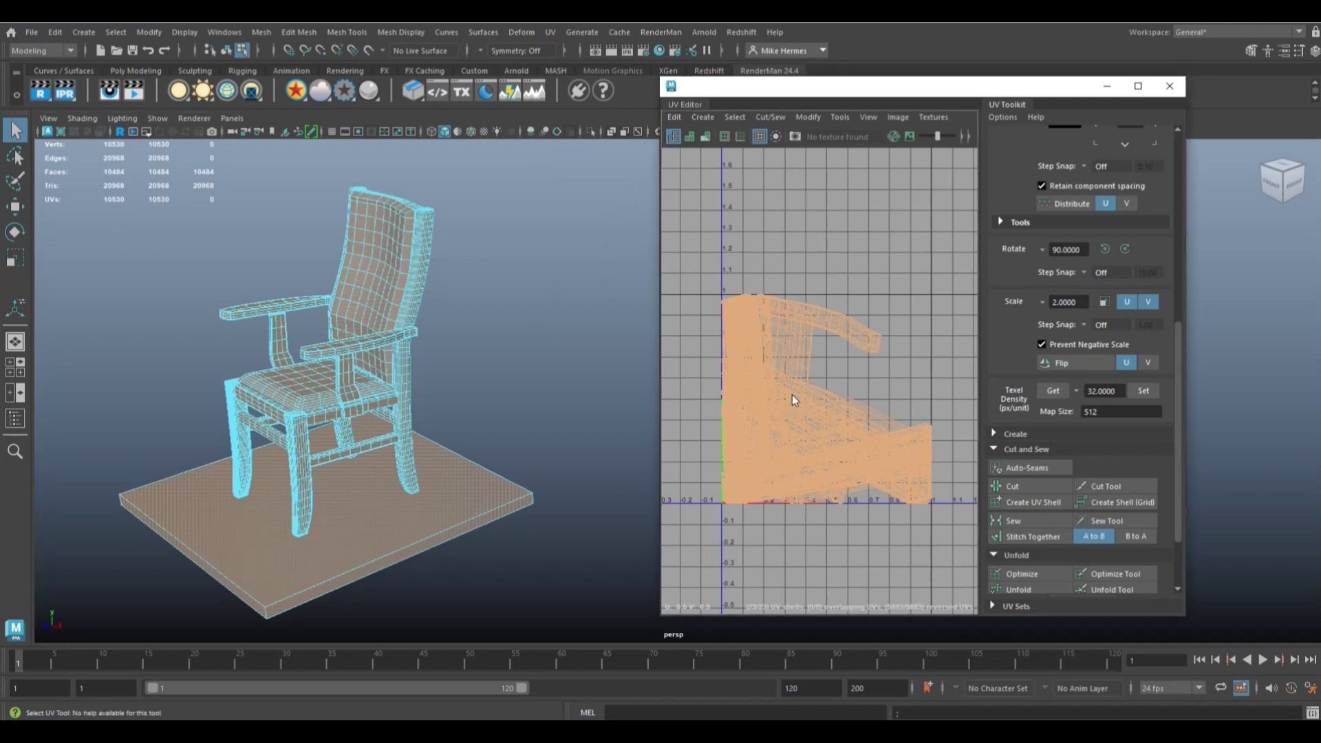
right_drag(791, 393, 752, 374)
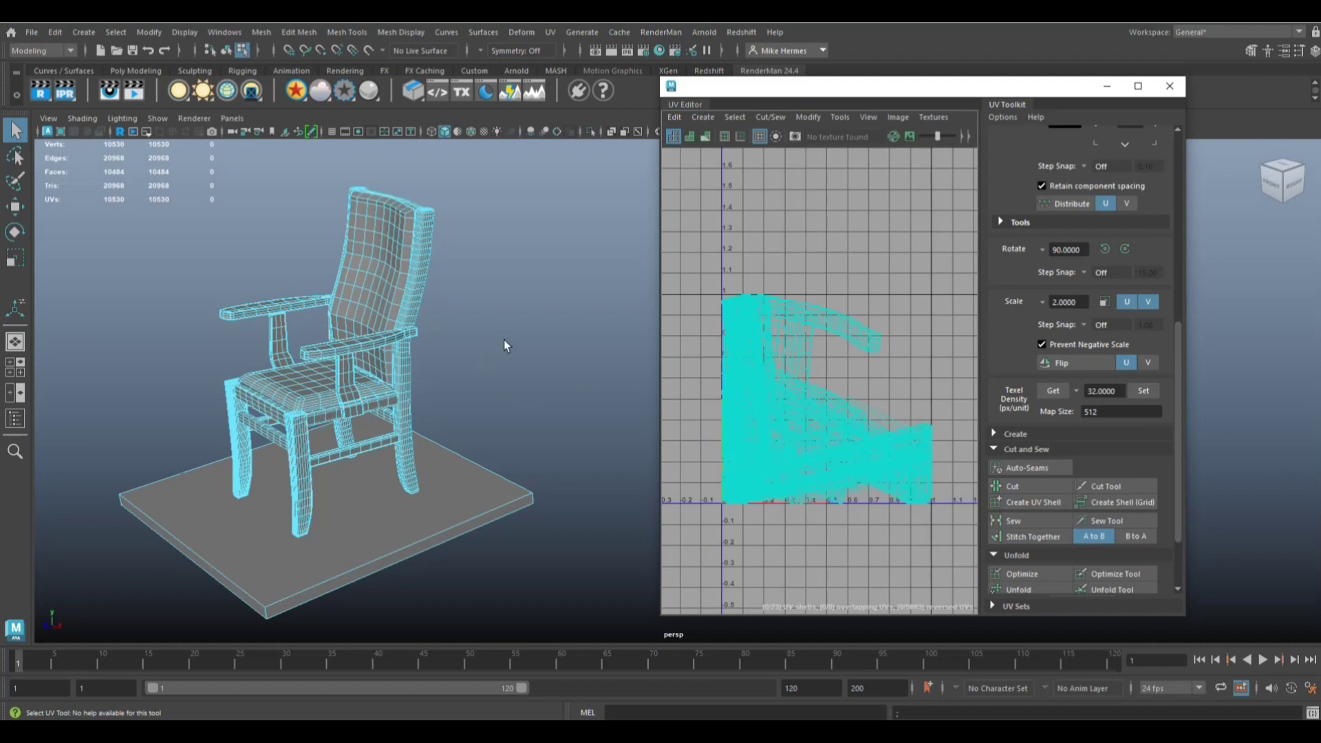
right_click(367, 265)
- Return to object mode, select the backrest, and isolate it with Ctrl+1
click(423, 245)
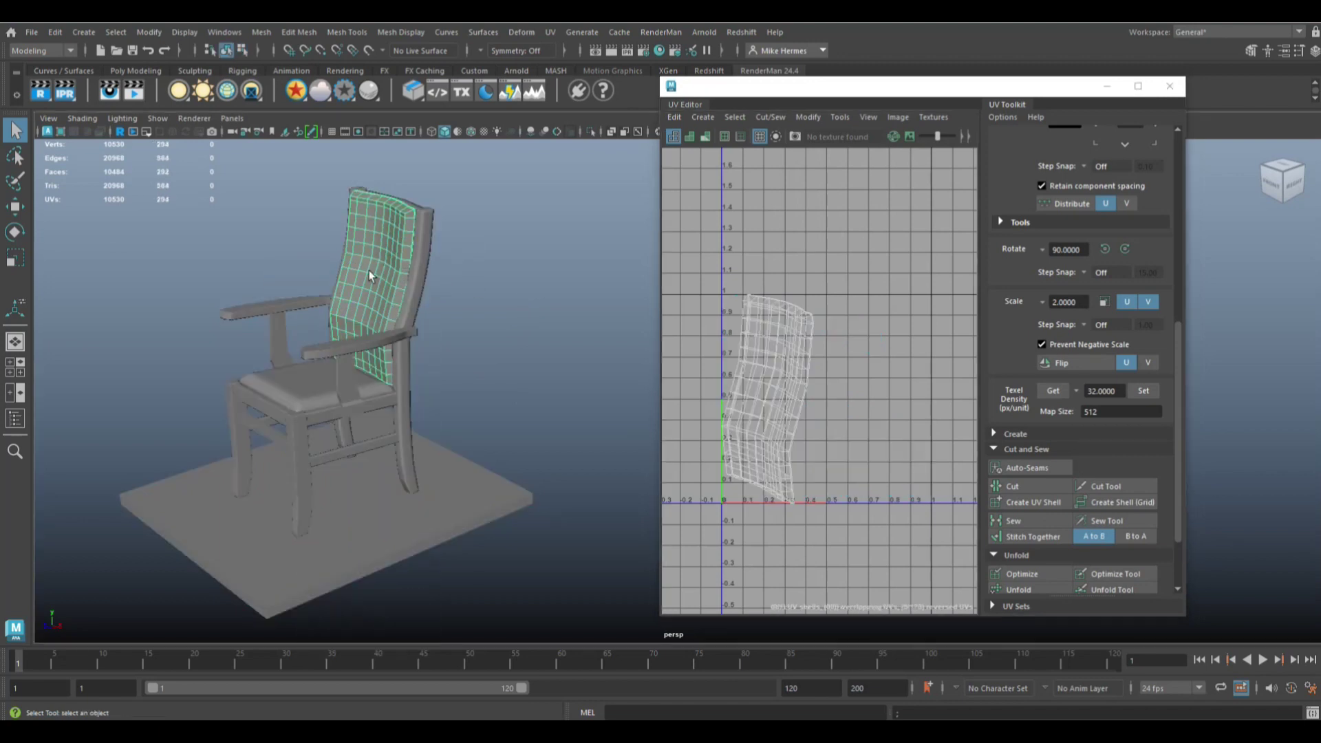
click(311, 387)
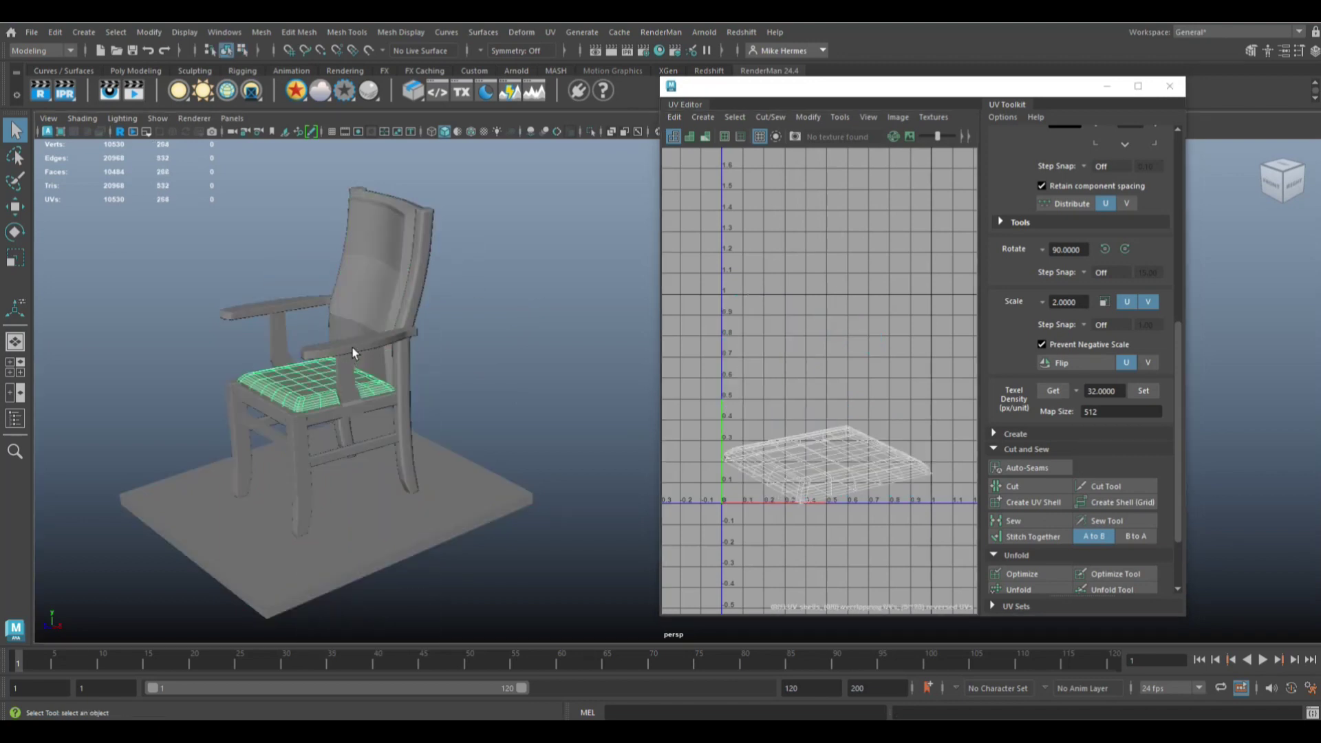
click(349, 347)
click(274, 313)
click(383, 267)
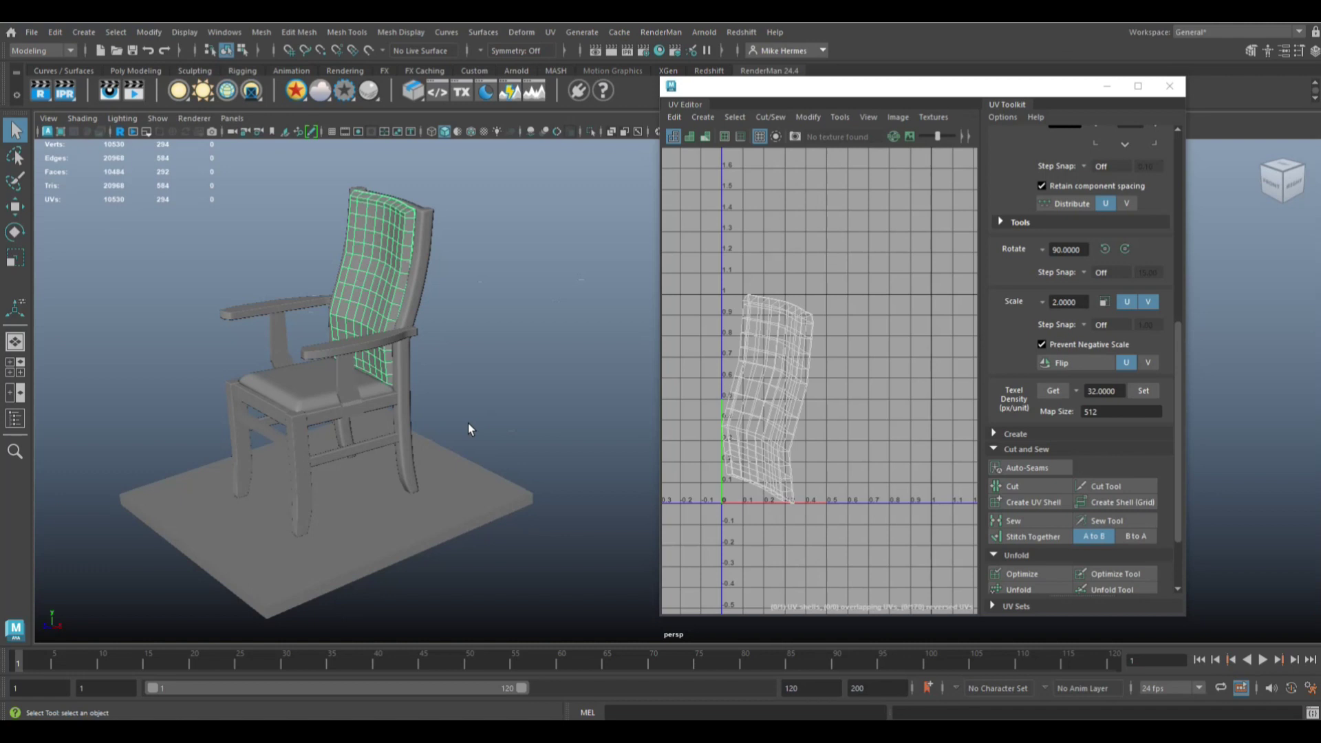
key(ctrl+1)
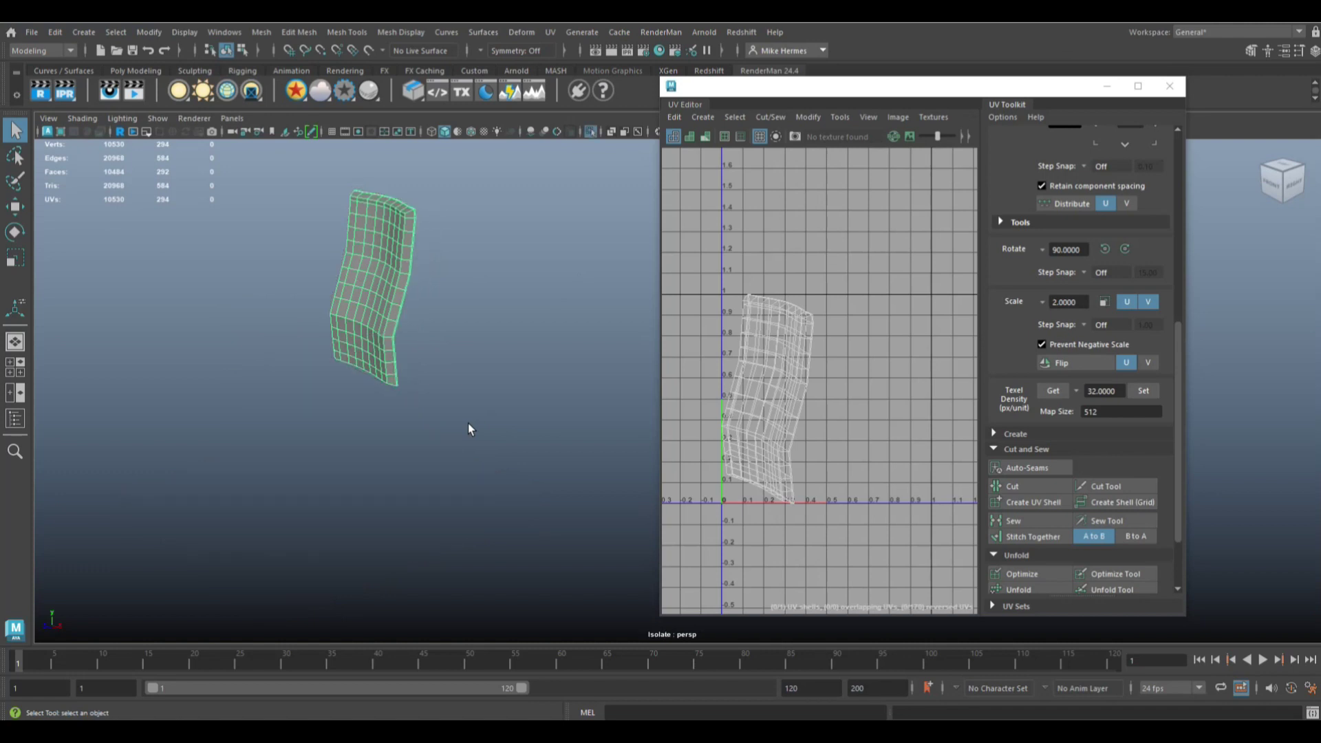
scroll(488, 353, up, 3)
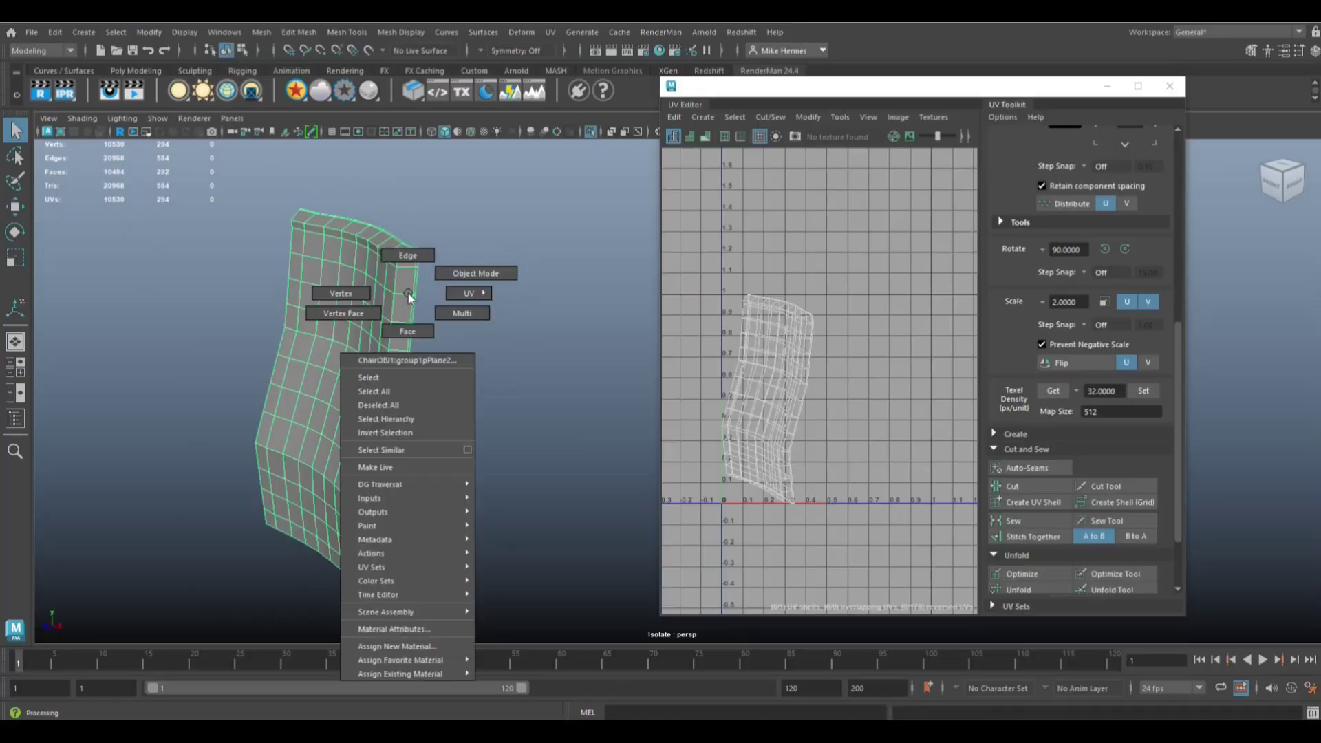
- Select the backrest's side and back edge loops to serve as UV seams
right_drag(407, 293, 427, 370)
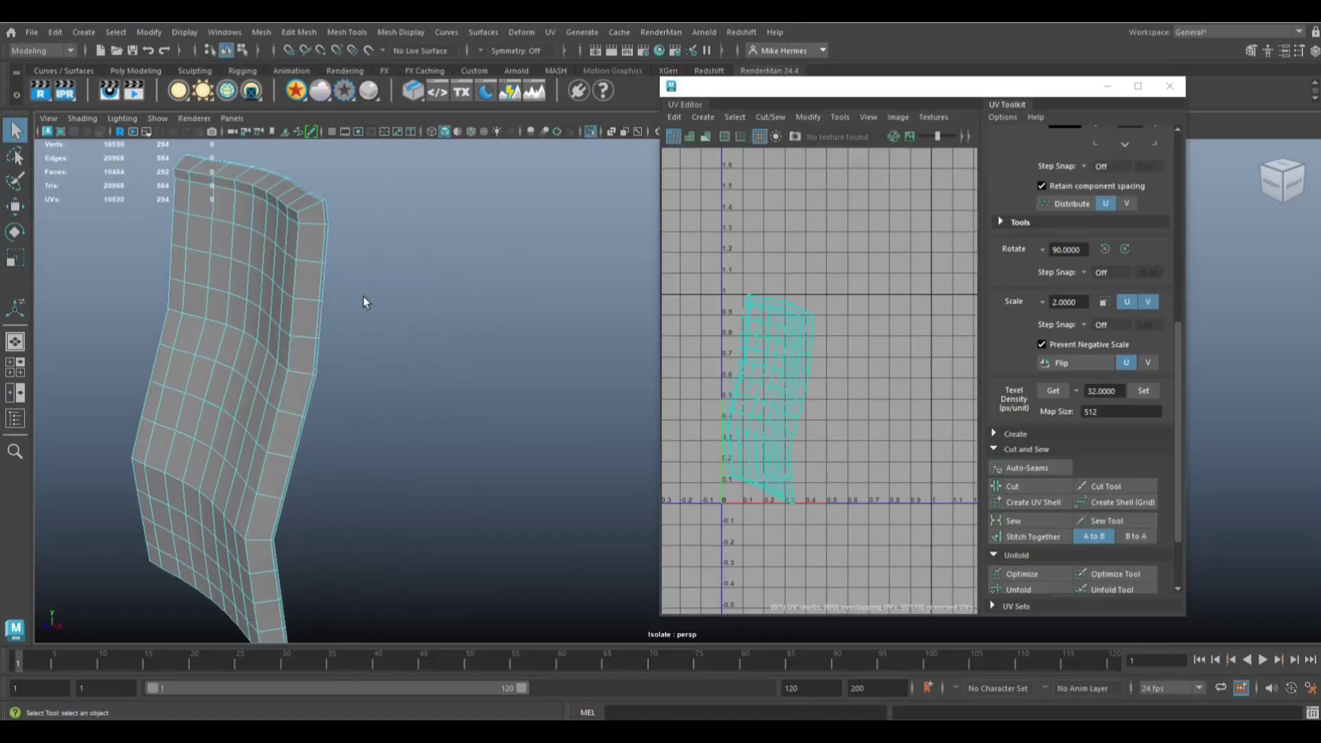
click(330, 259)
alt+drag(331, 254, 372, 287)
alt+drag(442, 333, 410, 454)
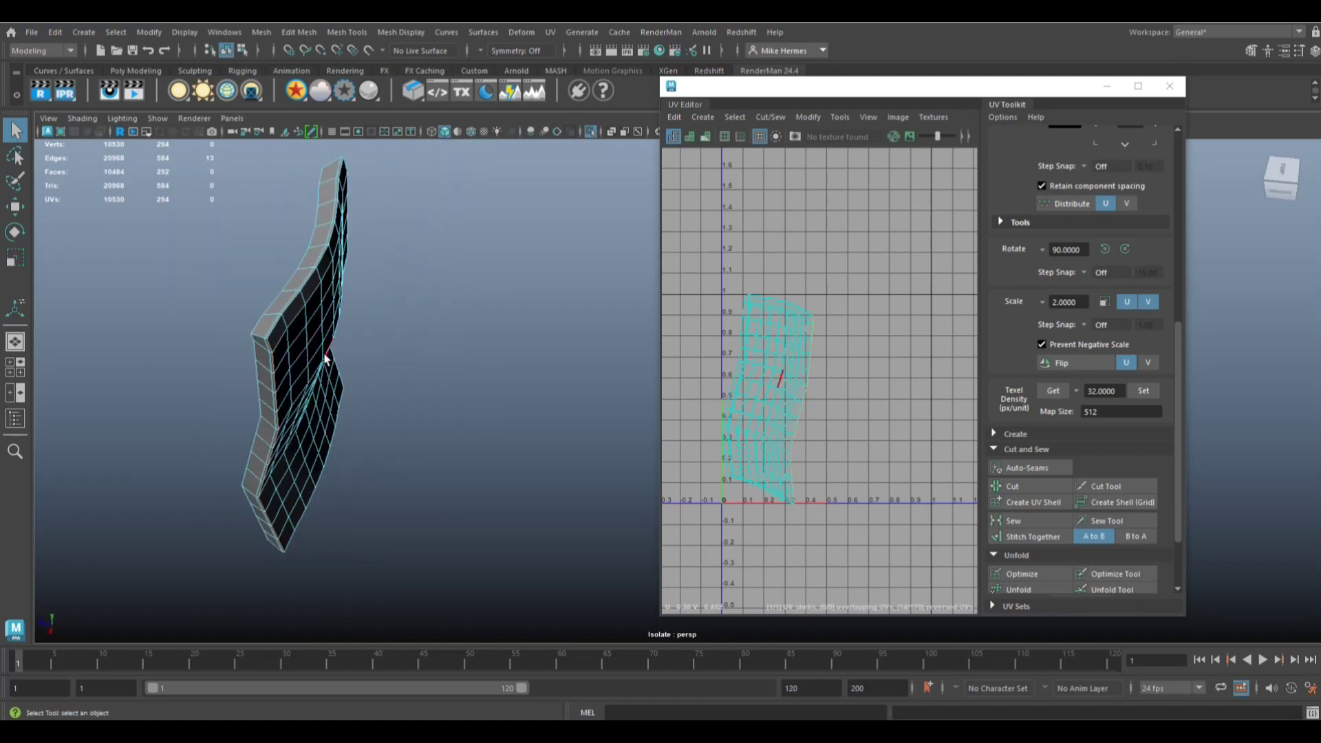
double_click(279, 327)
alt+drag(406, 470, 324, 375)
double_click(307, 348)
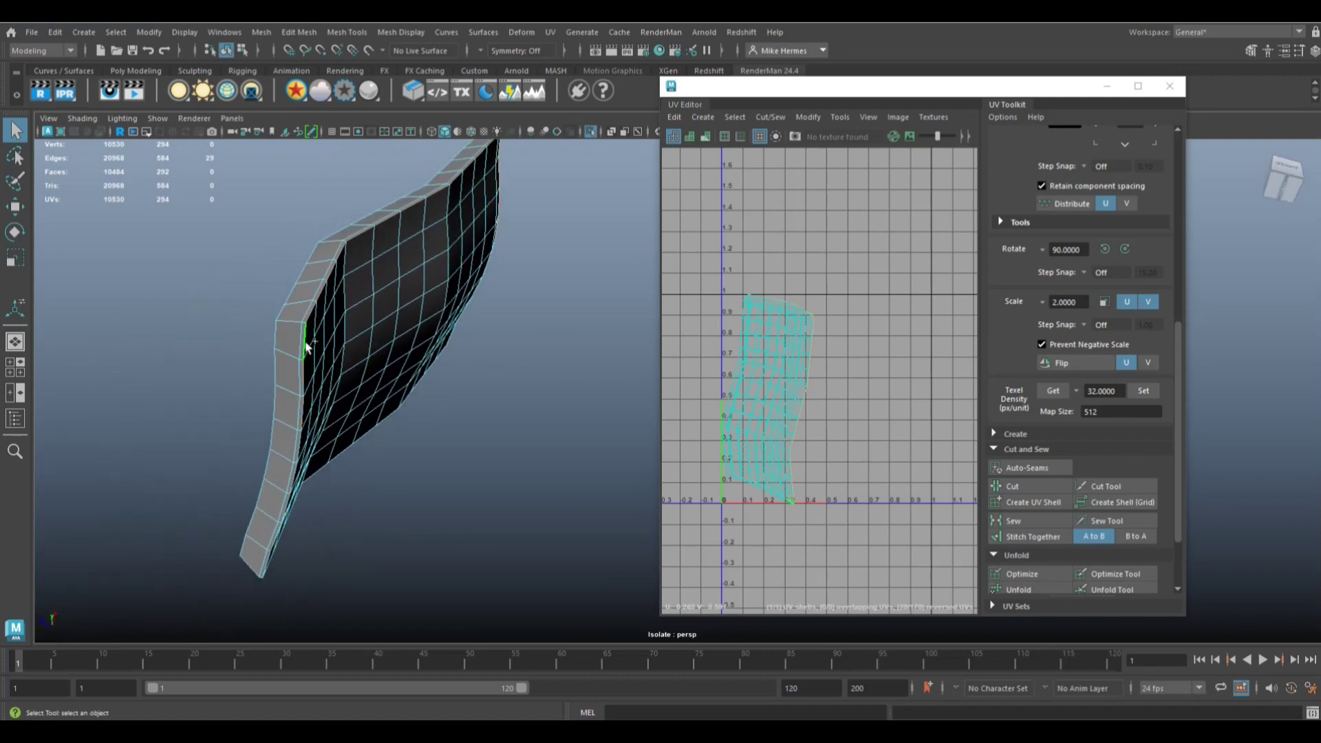
alt+drag(414, 461, 323, 268)
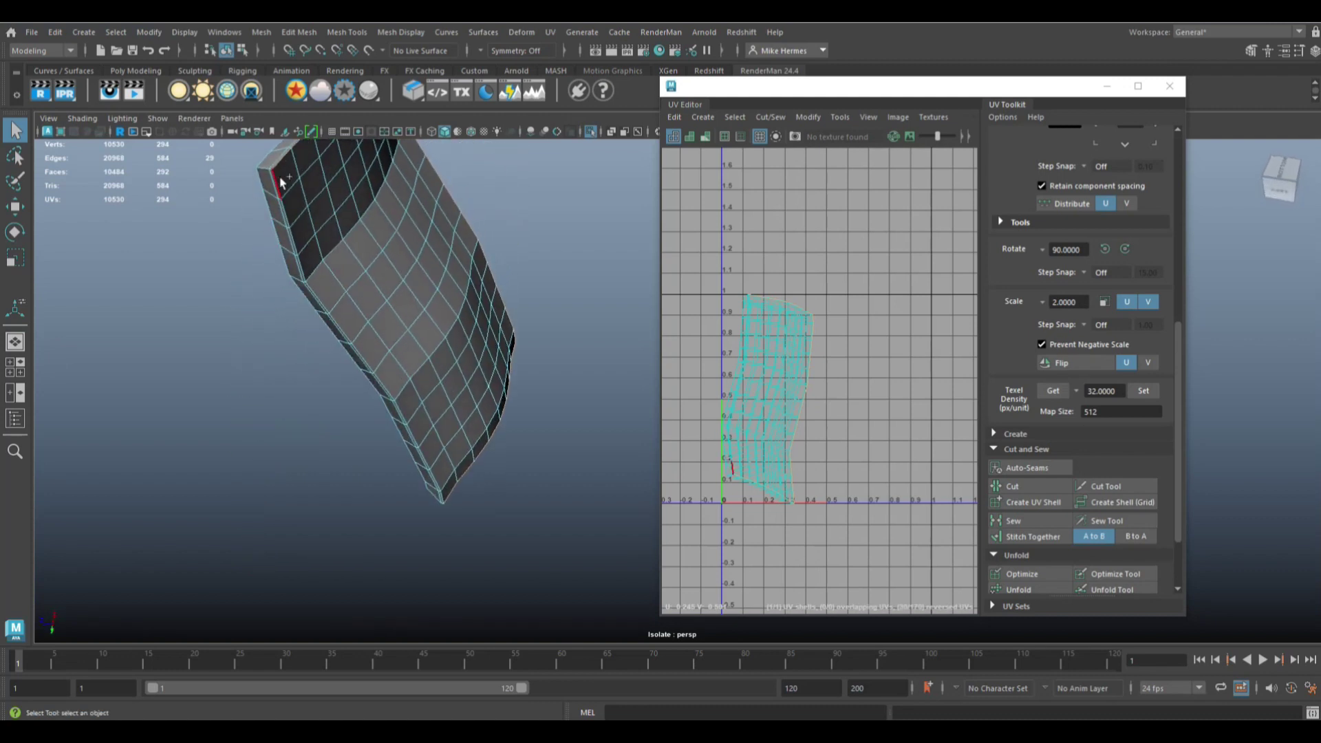
shift+click(280, 182)
alt+drag(404, 371, 435, 385)
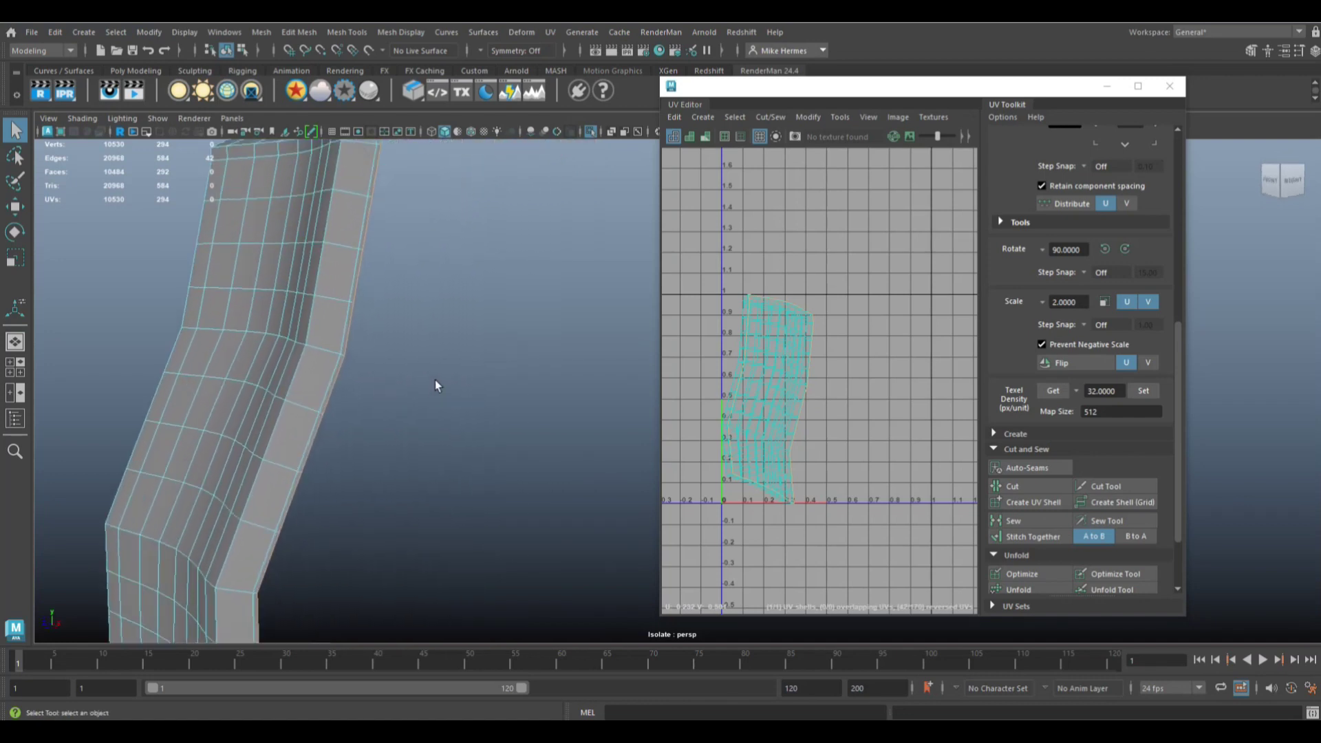
- Frame the backrest in view and switch to wireframe display
key(f)
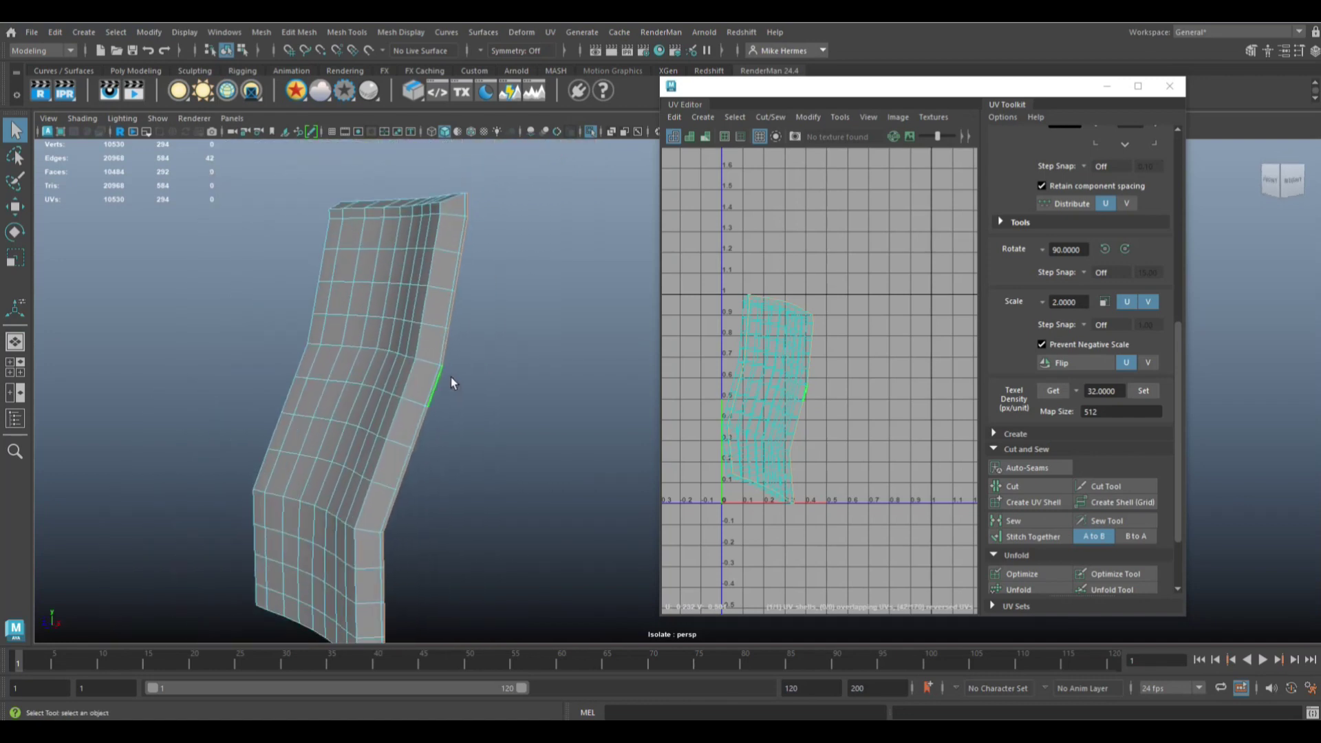
key(4)
mouse_move(513, 448)
alt+mouse_down()
mouse_move(551, 463)
mouse_move(507, 448)
alt+mouse_up()
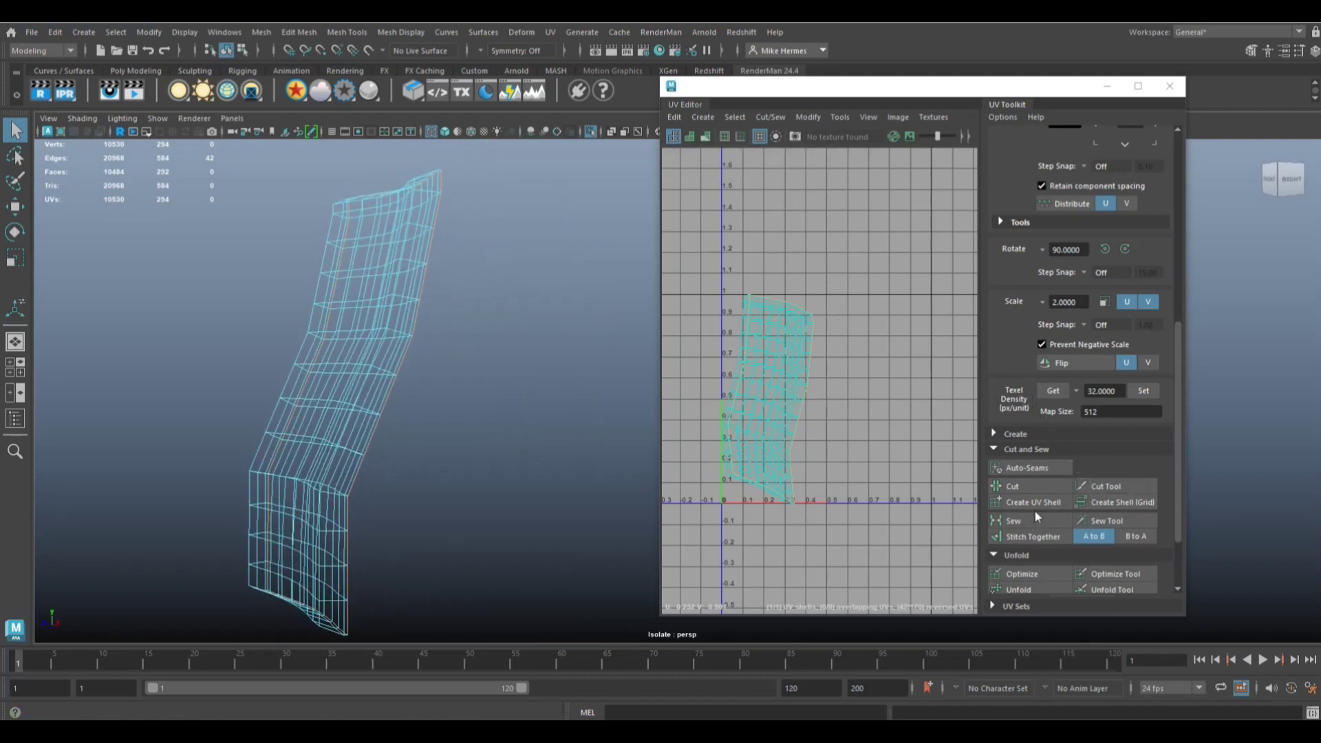
- Cut the backrest UVs along the selected seam edges
click(1002, 223)
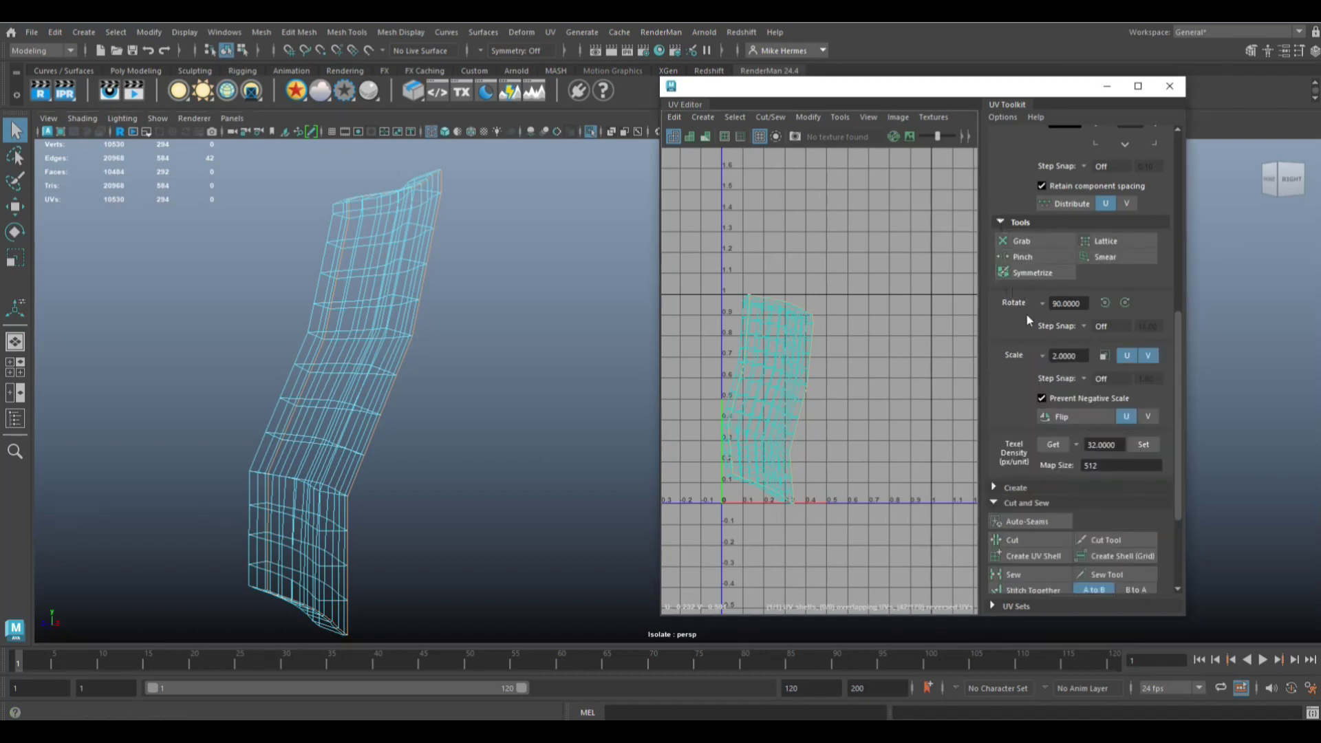
click(1000, 223)
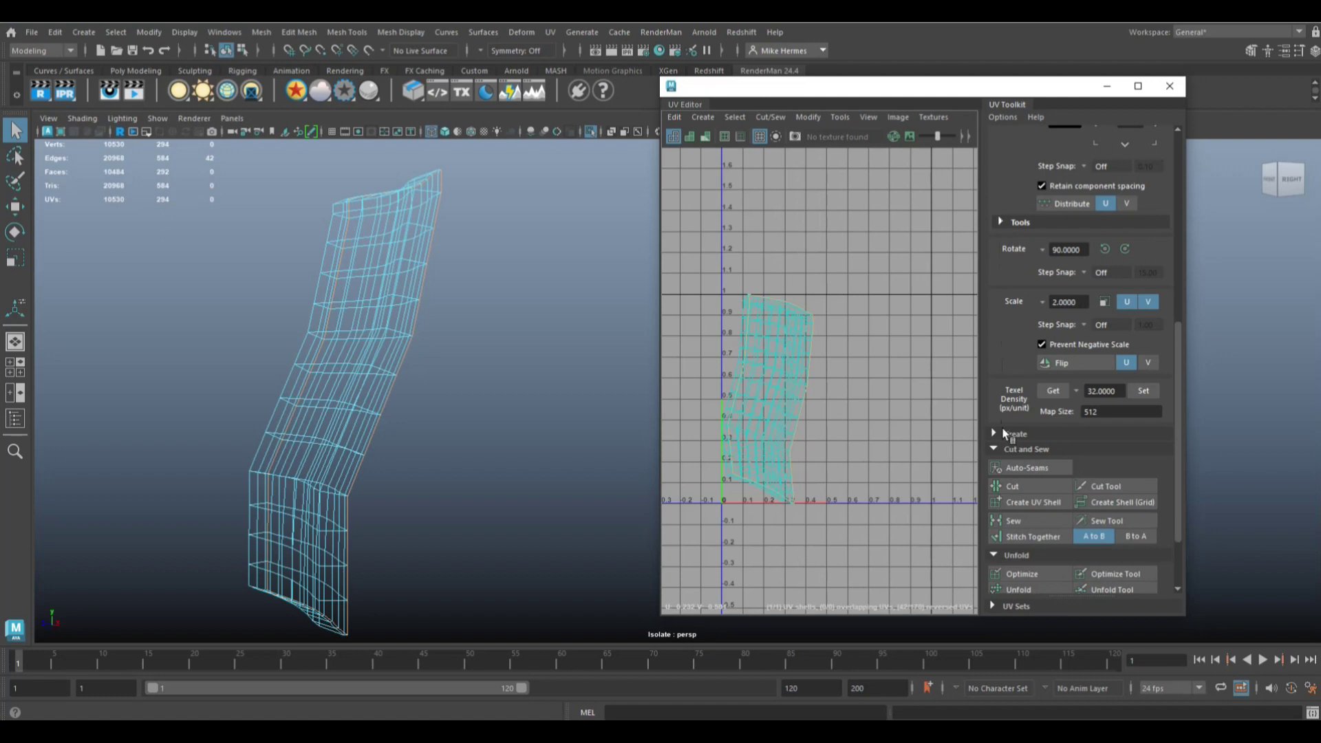
click(1032, 490)
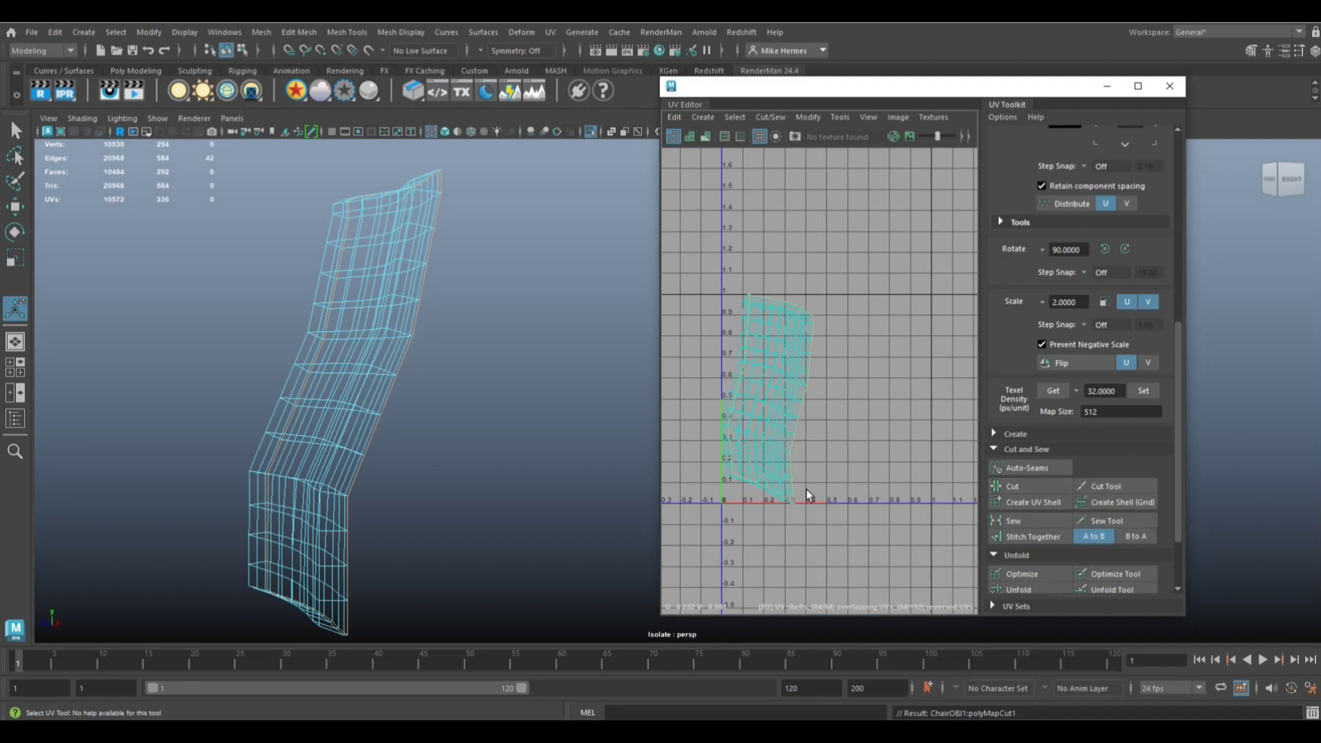
- In shell mode, move one backrest shell to the right of the other and select it
right_click(774, 357)
right_drag(773, 357, 713, 338)
click(771, 379)
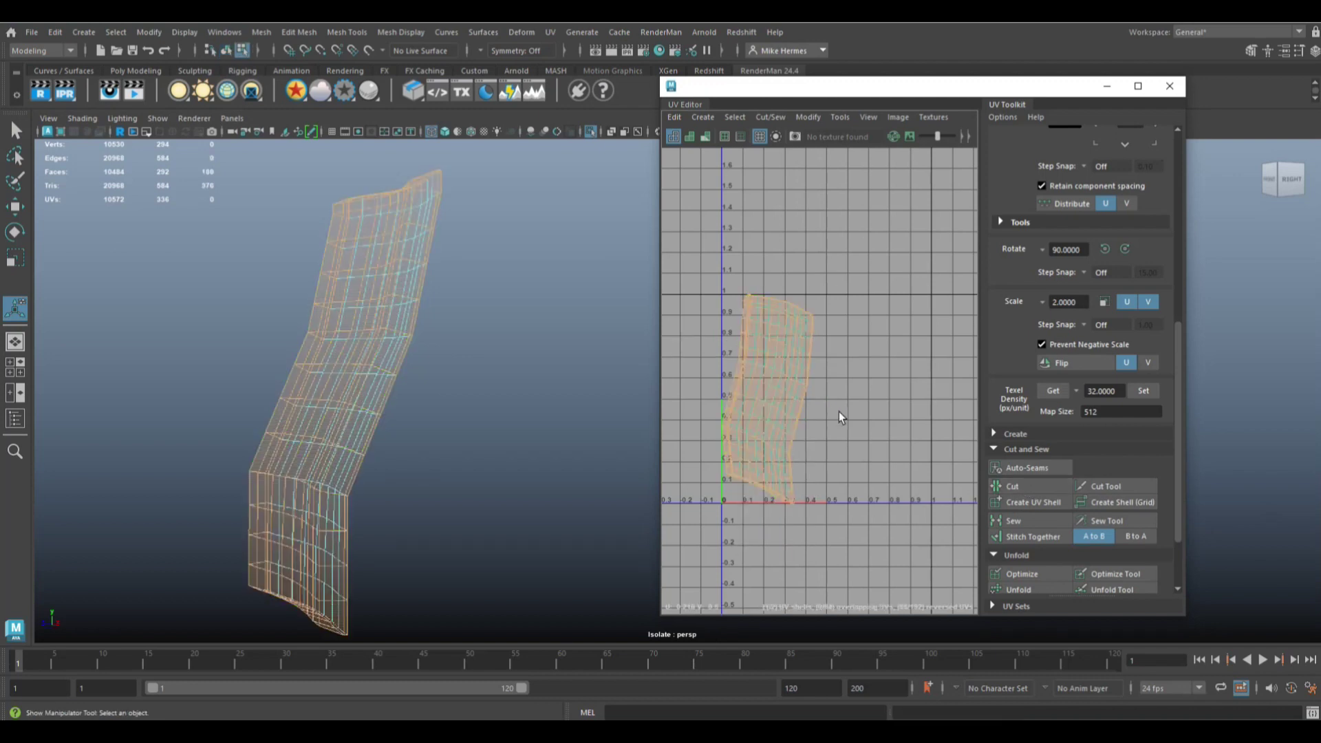
key(w)
drag(831, 403, 948, 403)
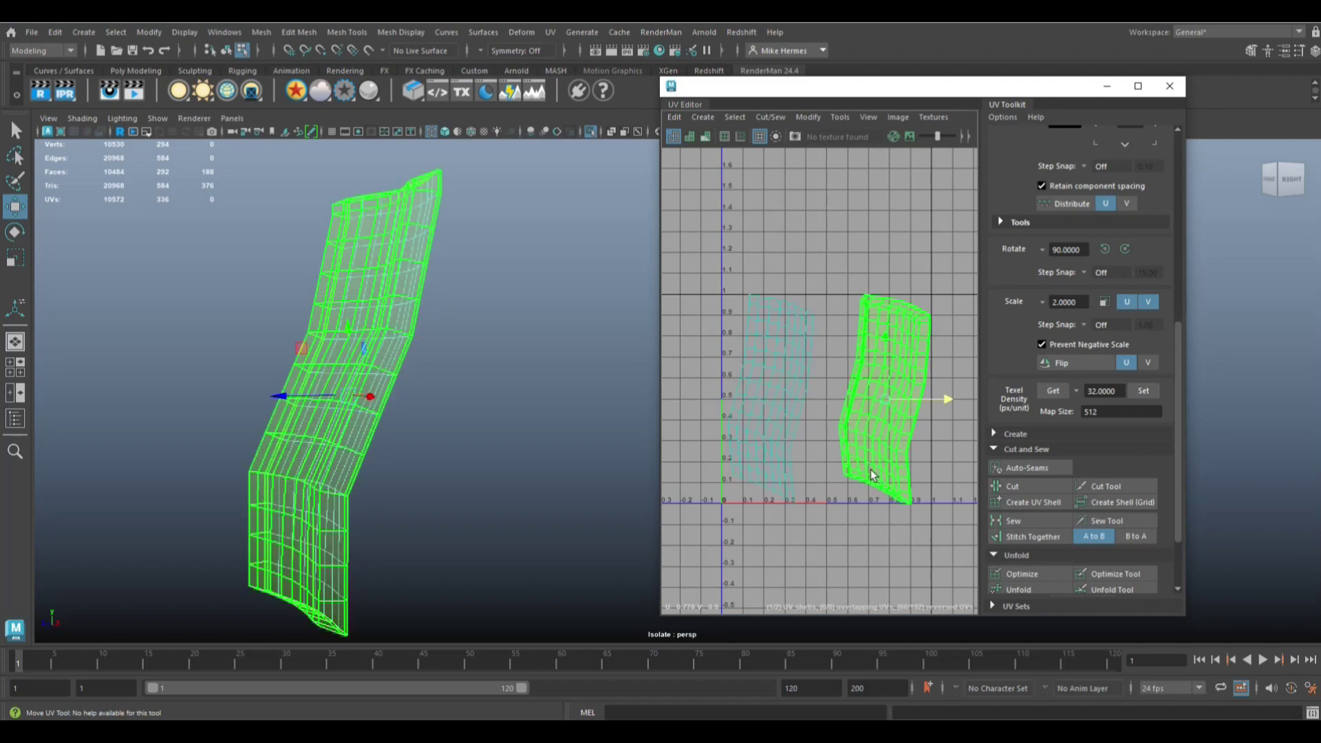
click(892, 351)
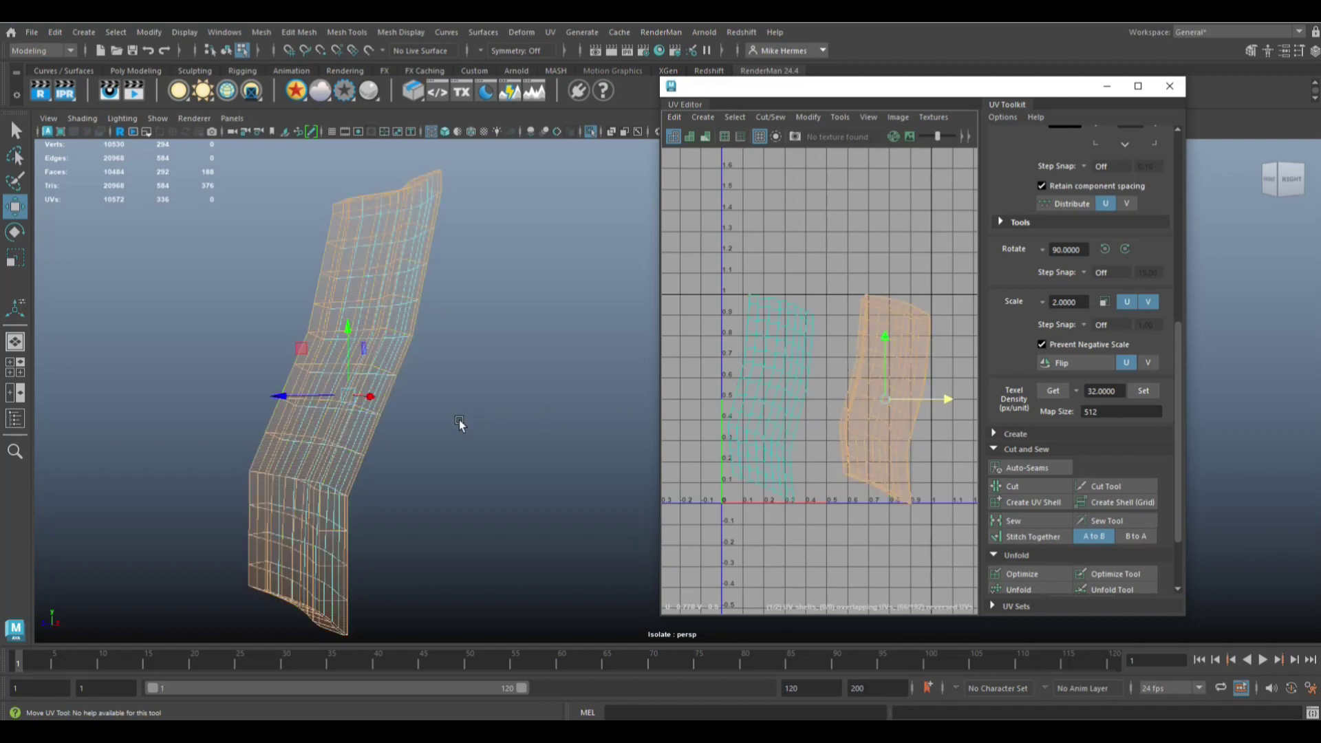
- Clear the selection, zoom in on the backrest panel, and return to shaded display
alt+drag(492, 410, 428, 315)
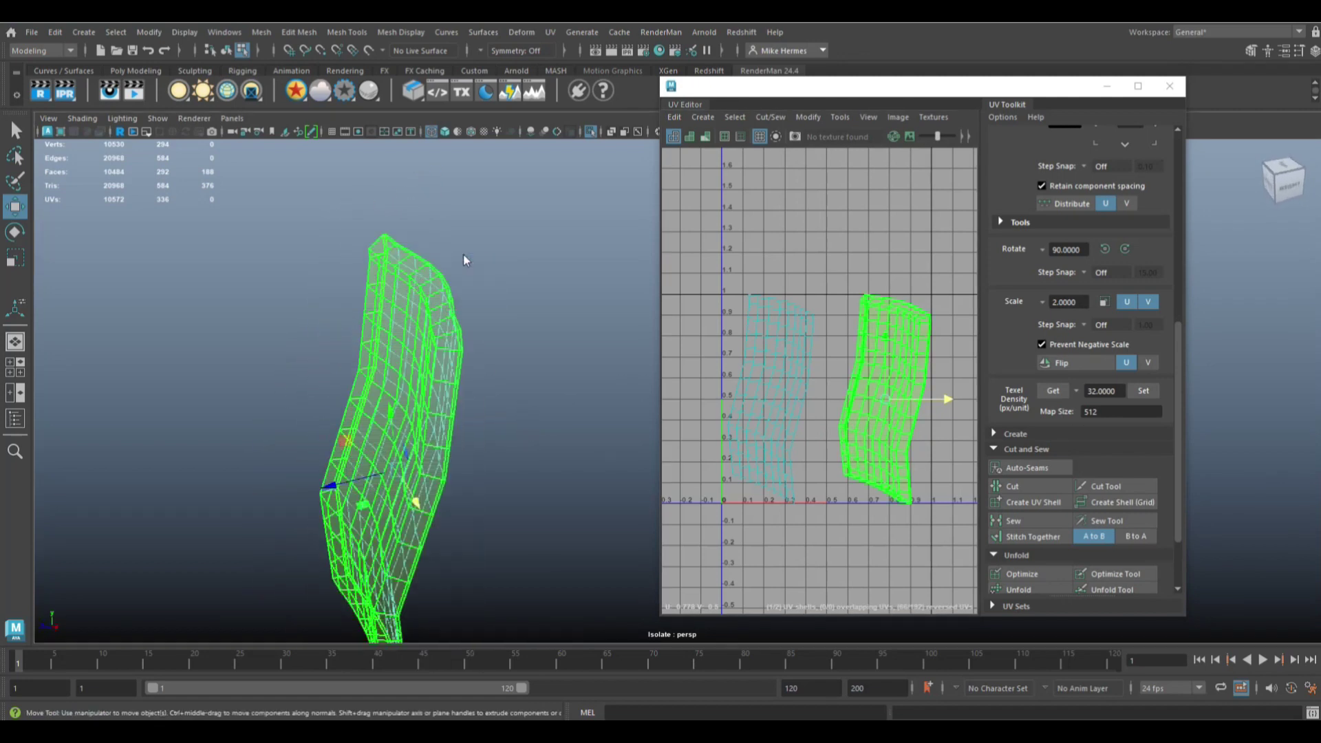
click(435, 351)
click(435, 351)
alt+drag(597, 412, 484, 383)
scroll(484, 382, up, 3)
key(5)
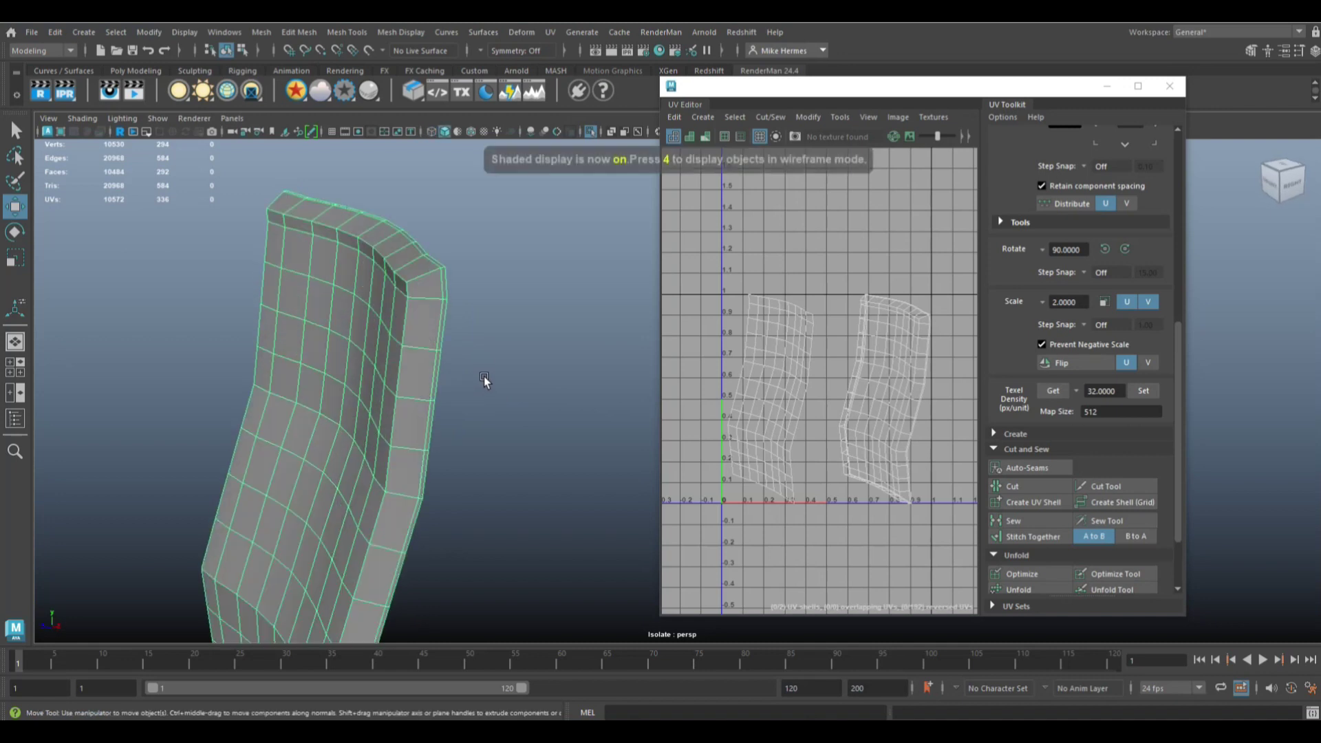
- Select the short vertical edge at the panel's bottom corner and cut the UVs there
right_drag(430, 284, 430, 245)
alt+drag(531, 399, 551, 410)
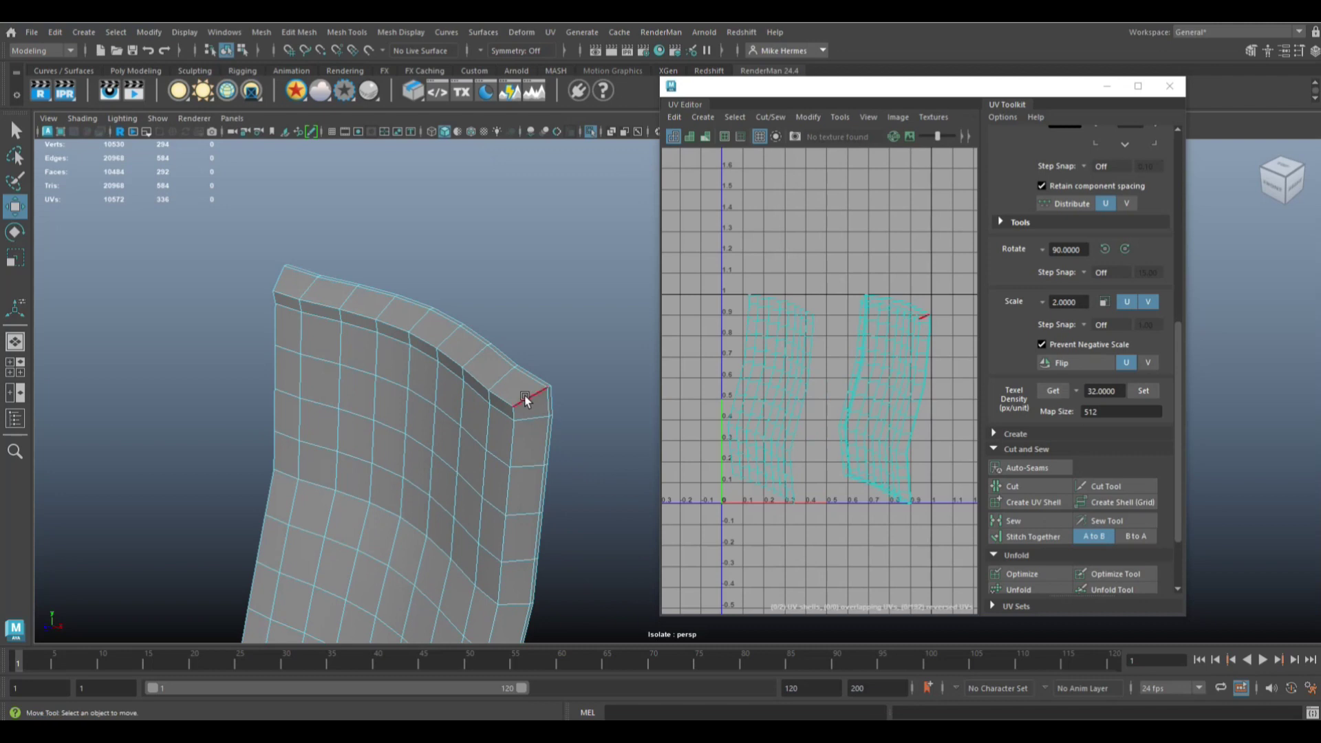
click(524, 395)
alt+drag(395, 439, 391, 353)
click(606, 315)
double_click(607, 318)
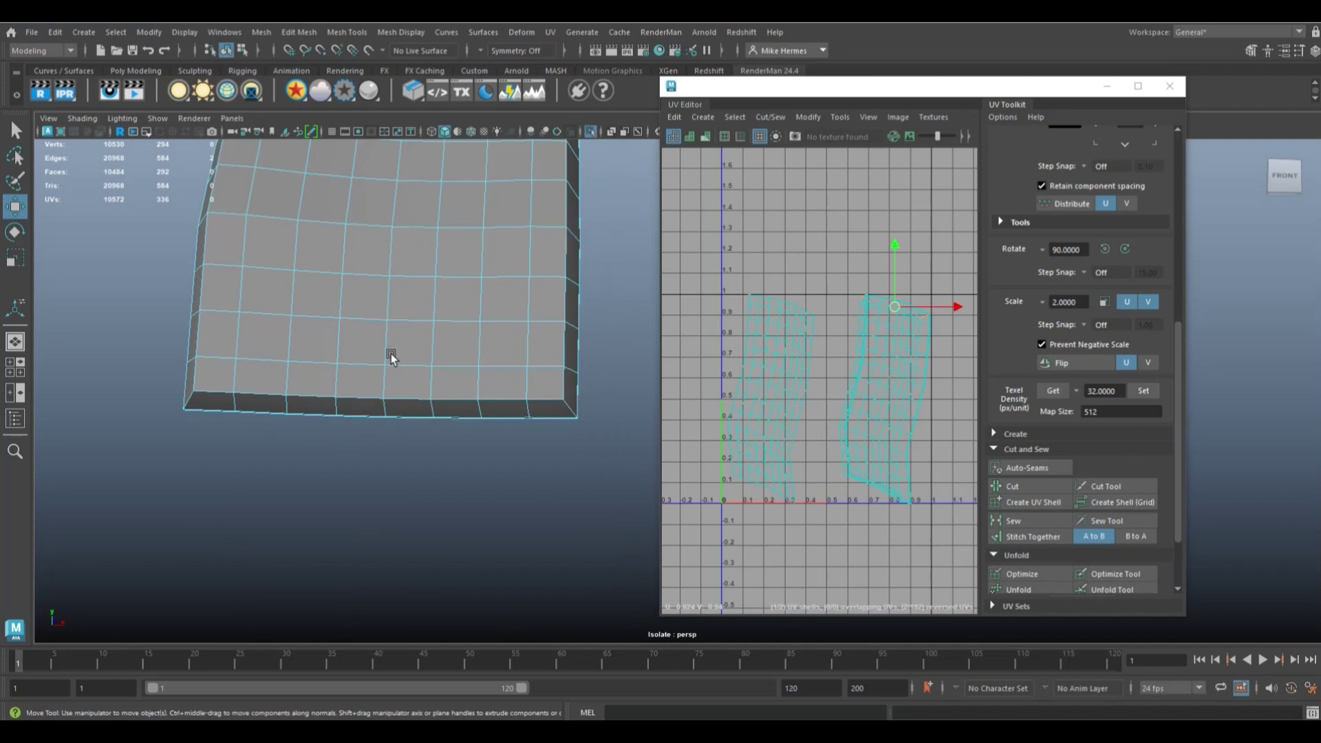
click(569, 409)
click(198, 406)
click(191, 399)
click(1023, 487)
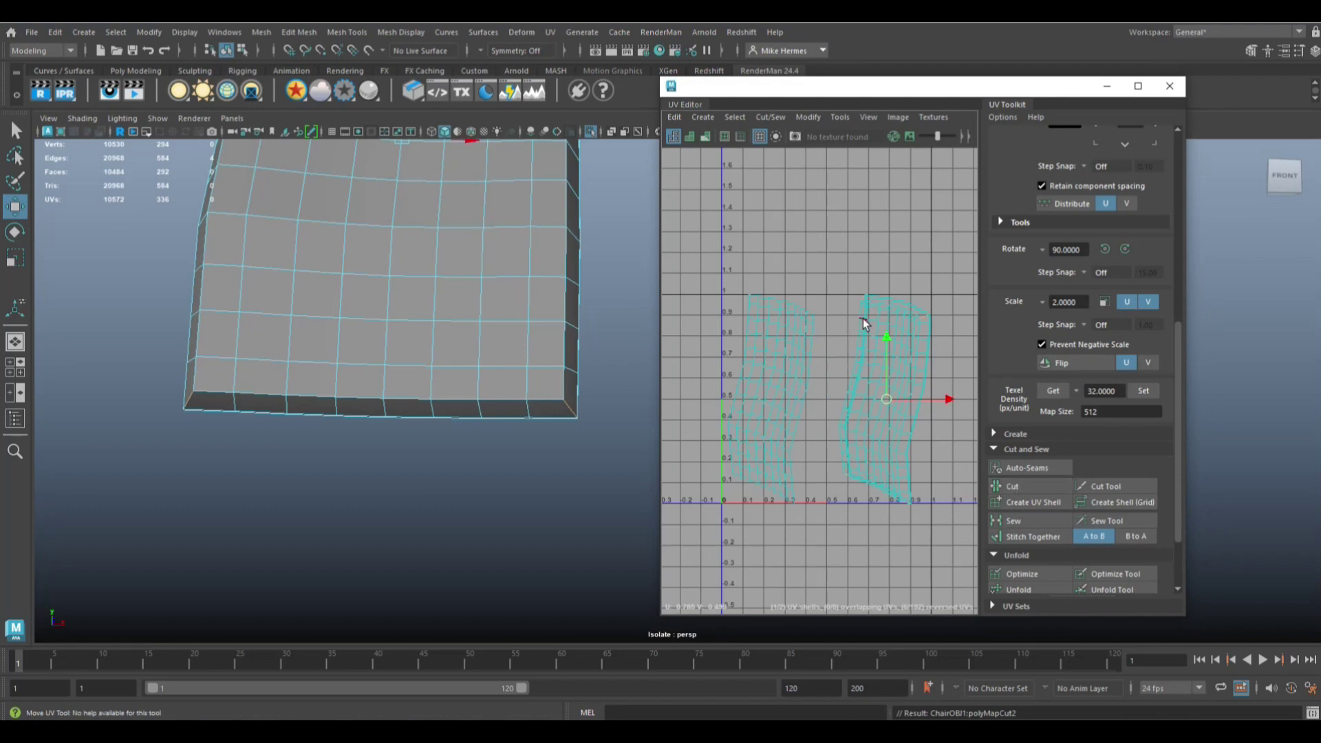
- Switch to UV shell selection and select the right shell
right_drag(865, 324, 802, 298)
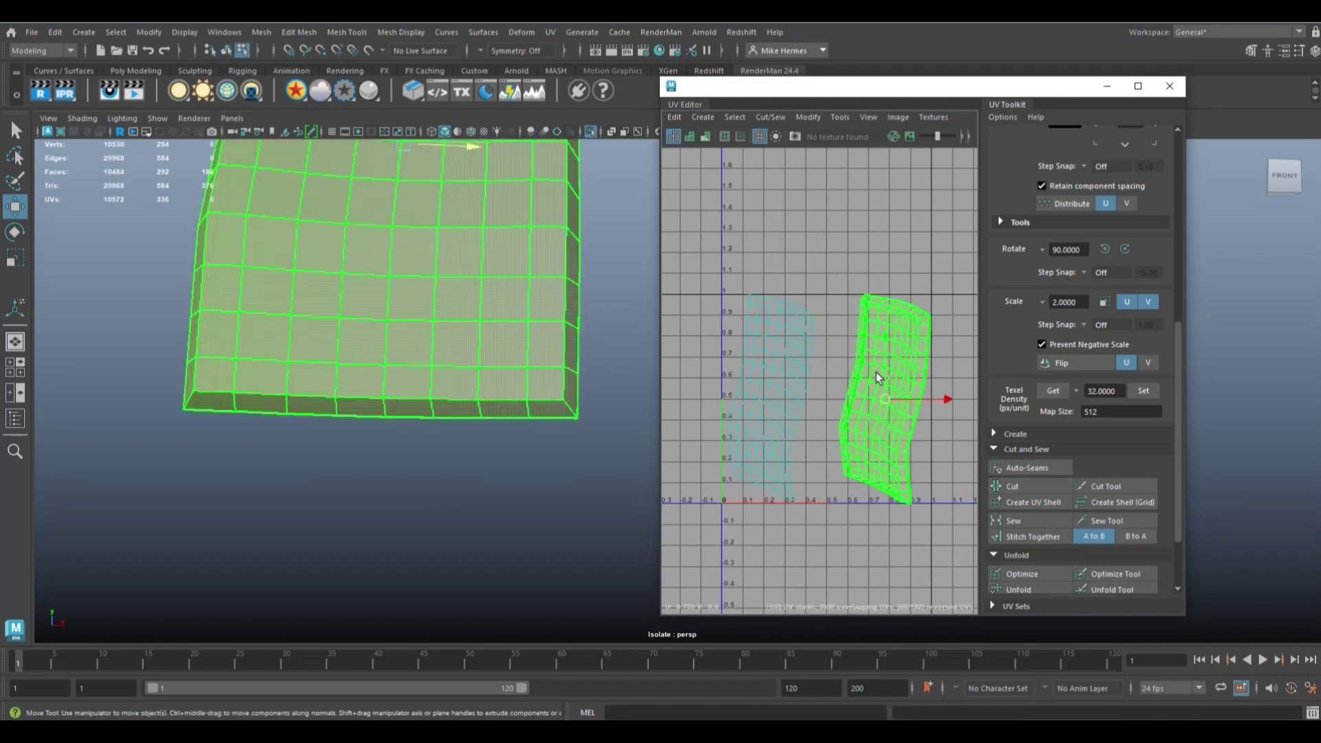
click(876, 373)
scroll(814, 412, down, 2)
- Unfold the right and then the left backrest UV shells
click(847, 408)
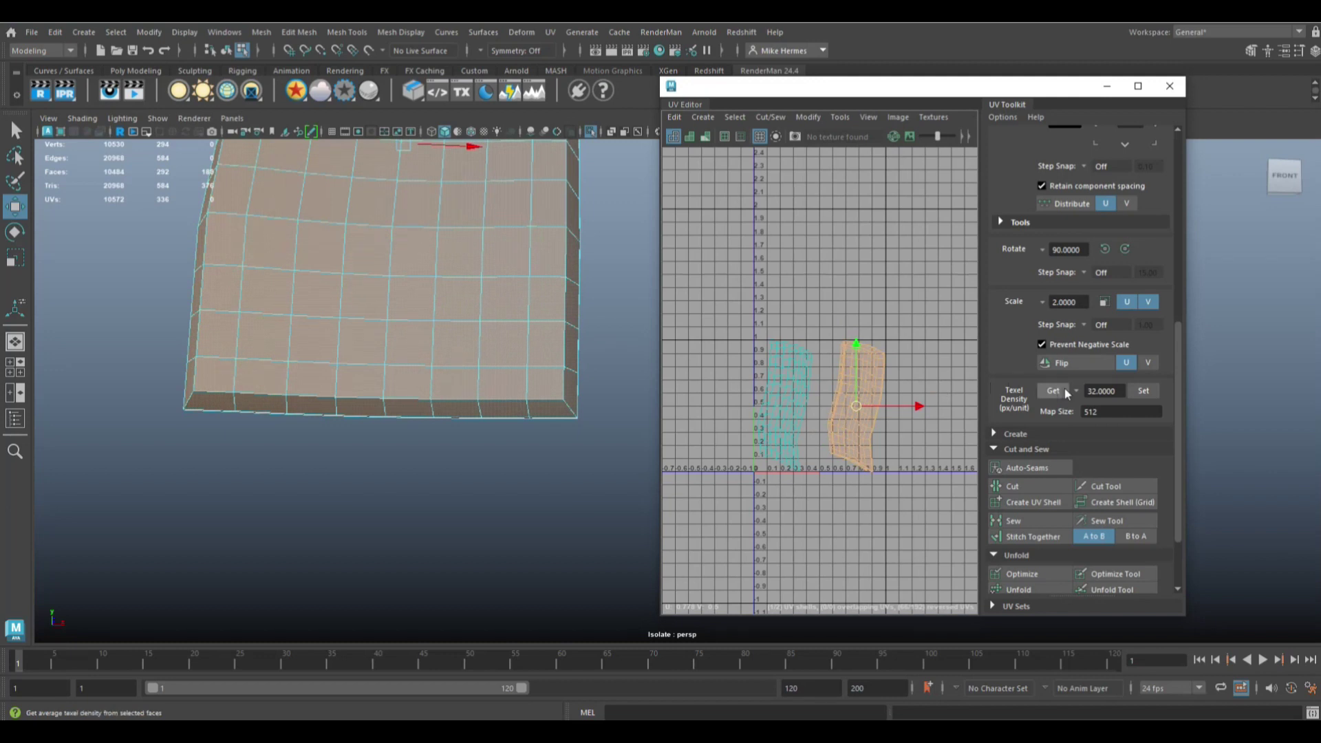
scroll(1070, 392, down, 2)
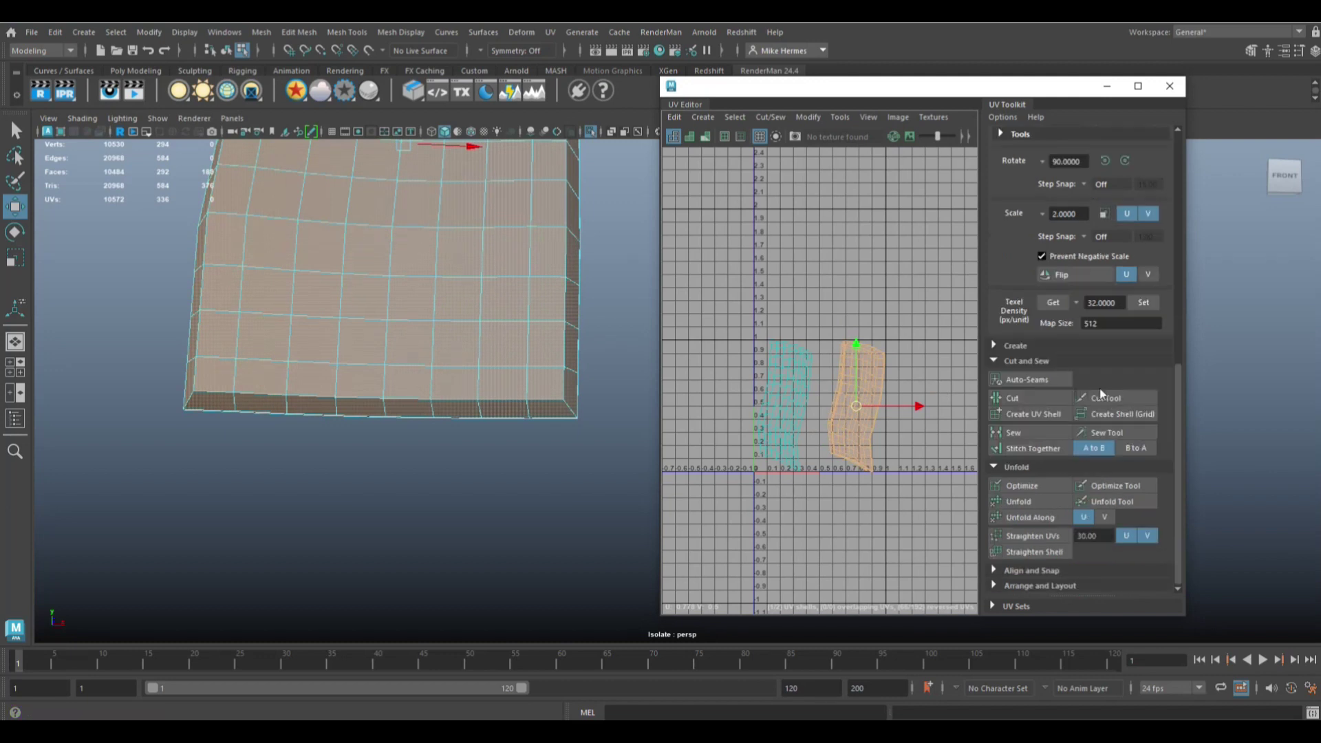
click(1032, 501)
scroll(877, 476, up, 3)
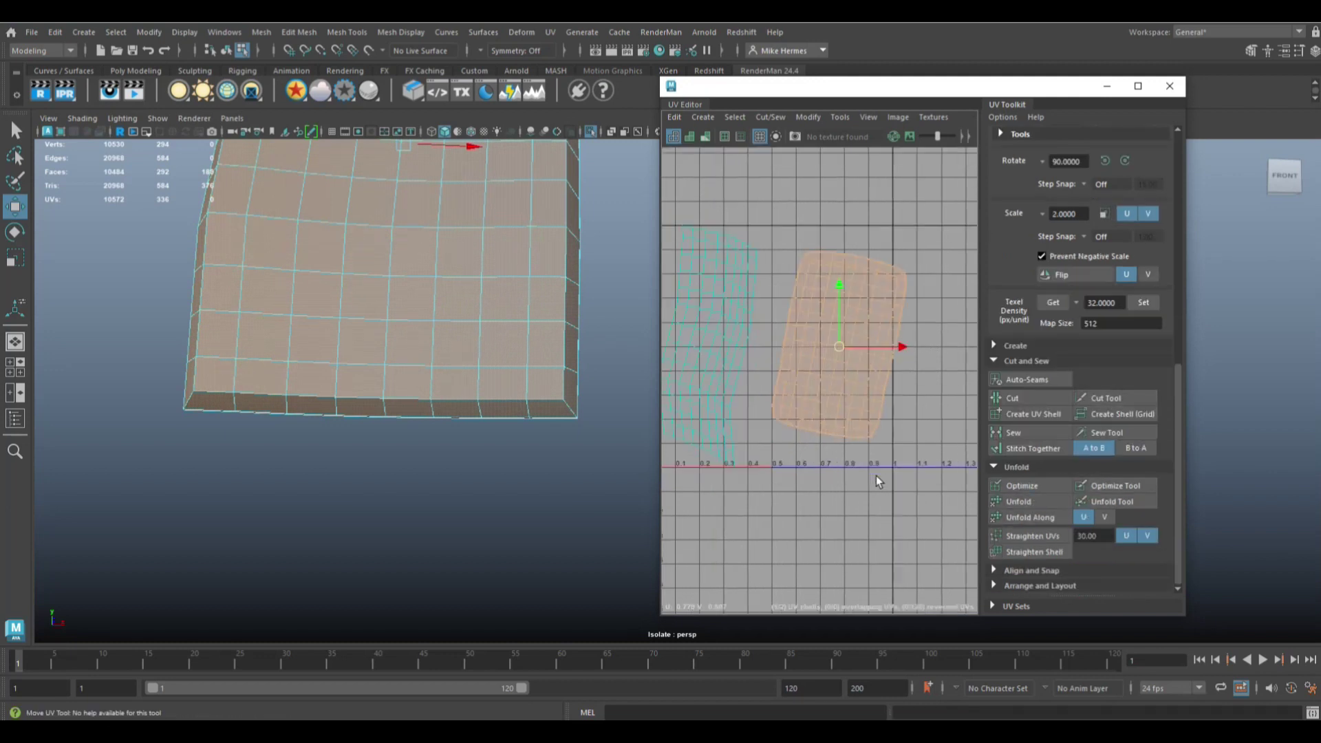
click(838, 350)
alt+middle_drag(803, 457, 879, 504)
scroll(879, 503, down, 3)
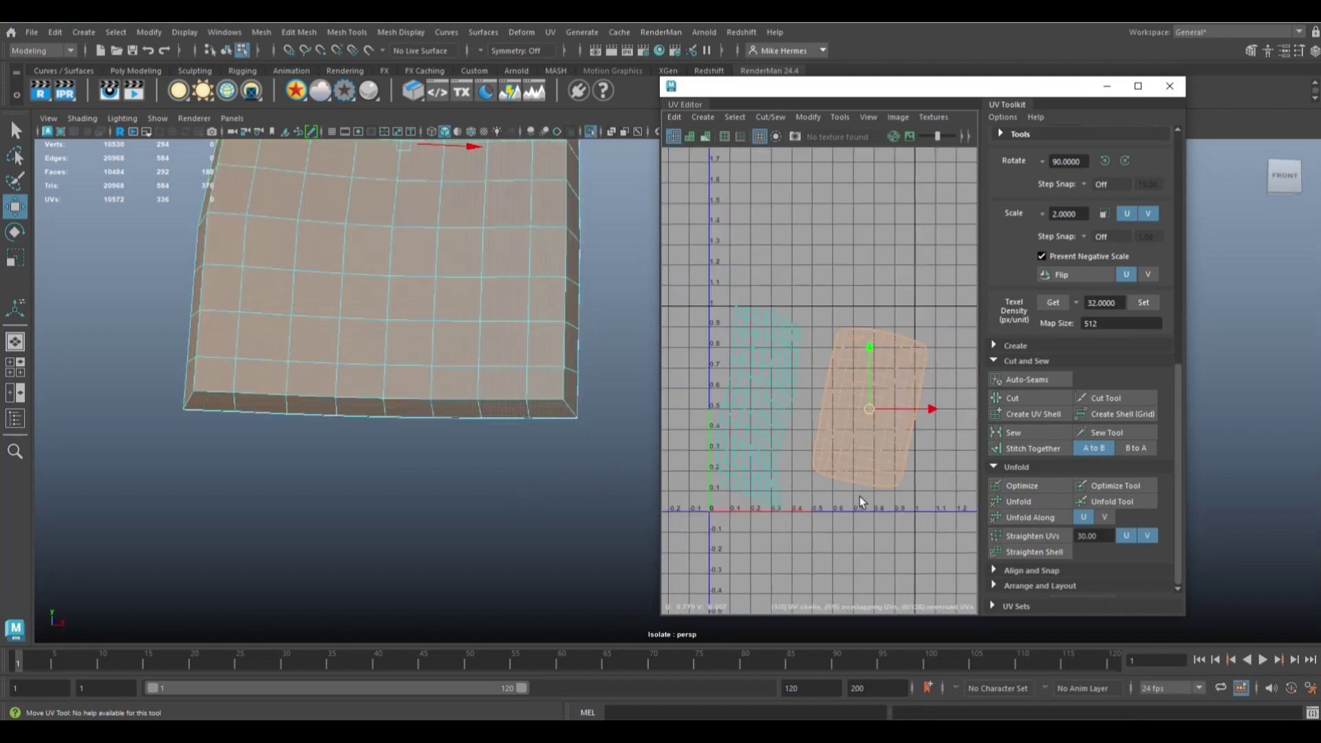
click(750, 395)
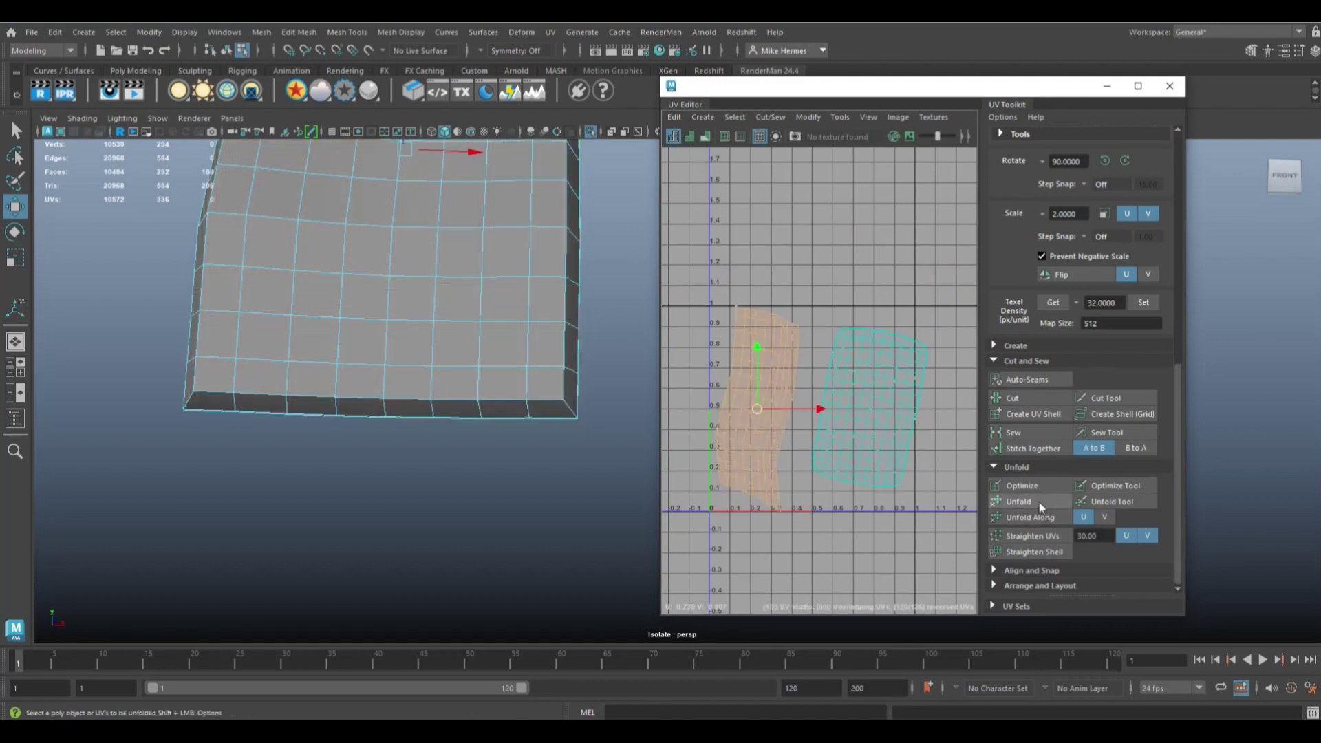
click(1039, 503)
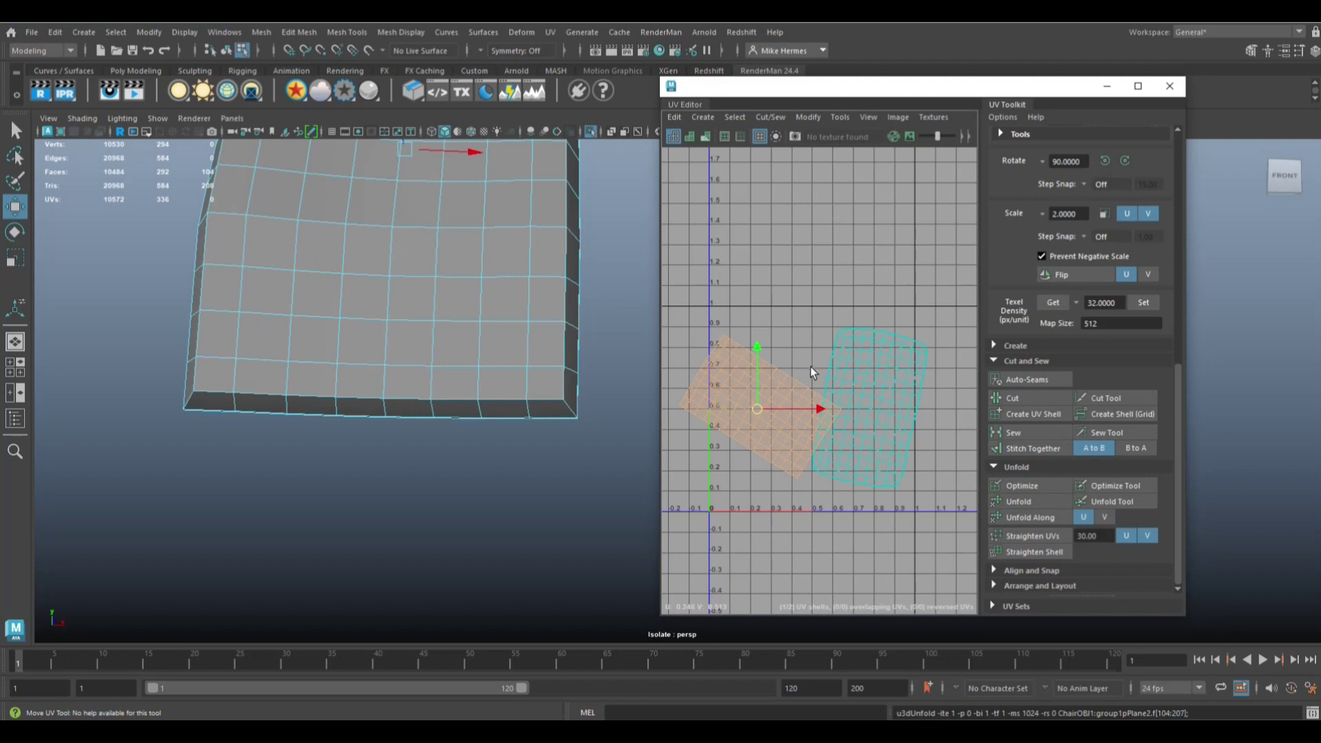
- Rotate both backrest shells upright, side by side, with the Rotate UV tool
key(e)
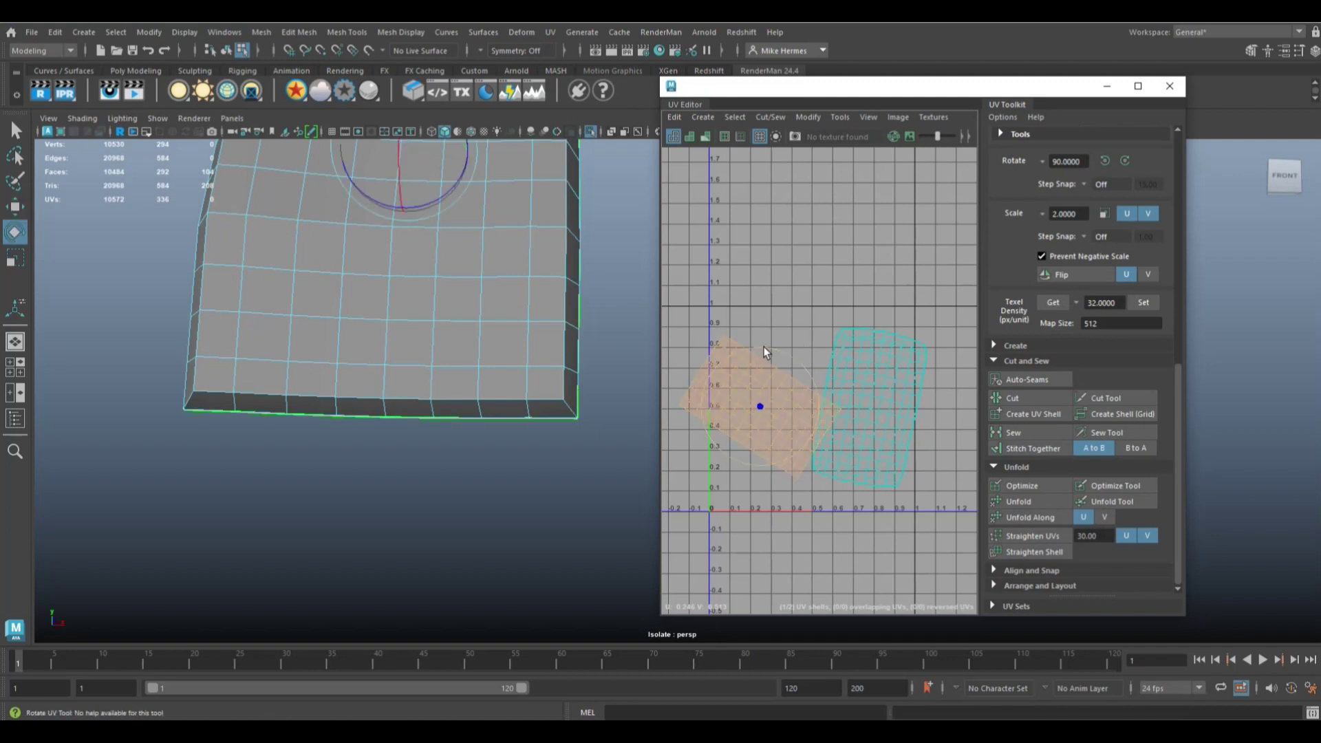
drag(764, 347, 833, 371)
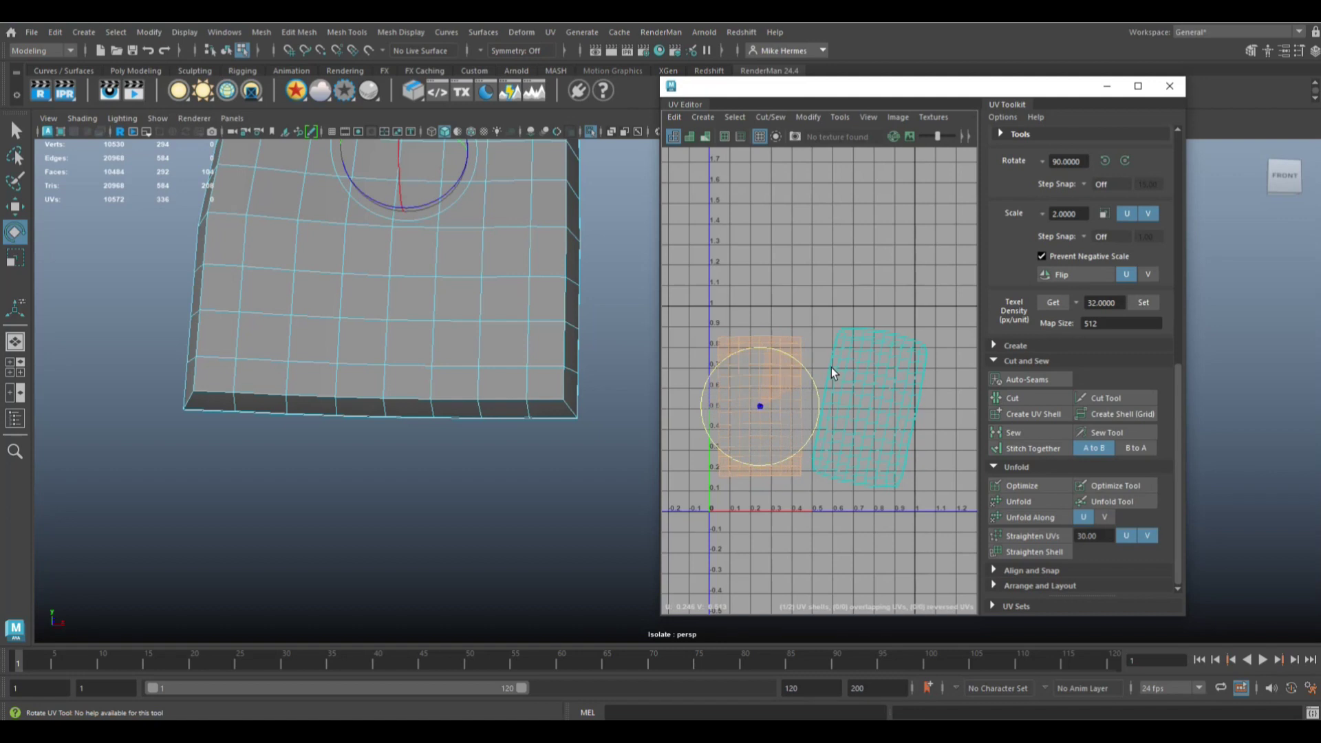
click(876, 410)
drag(939, 375, 925, 388)
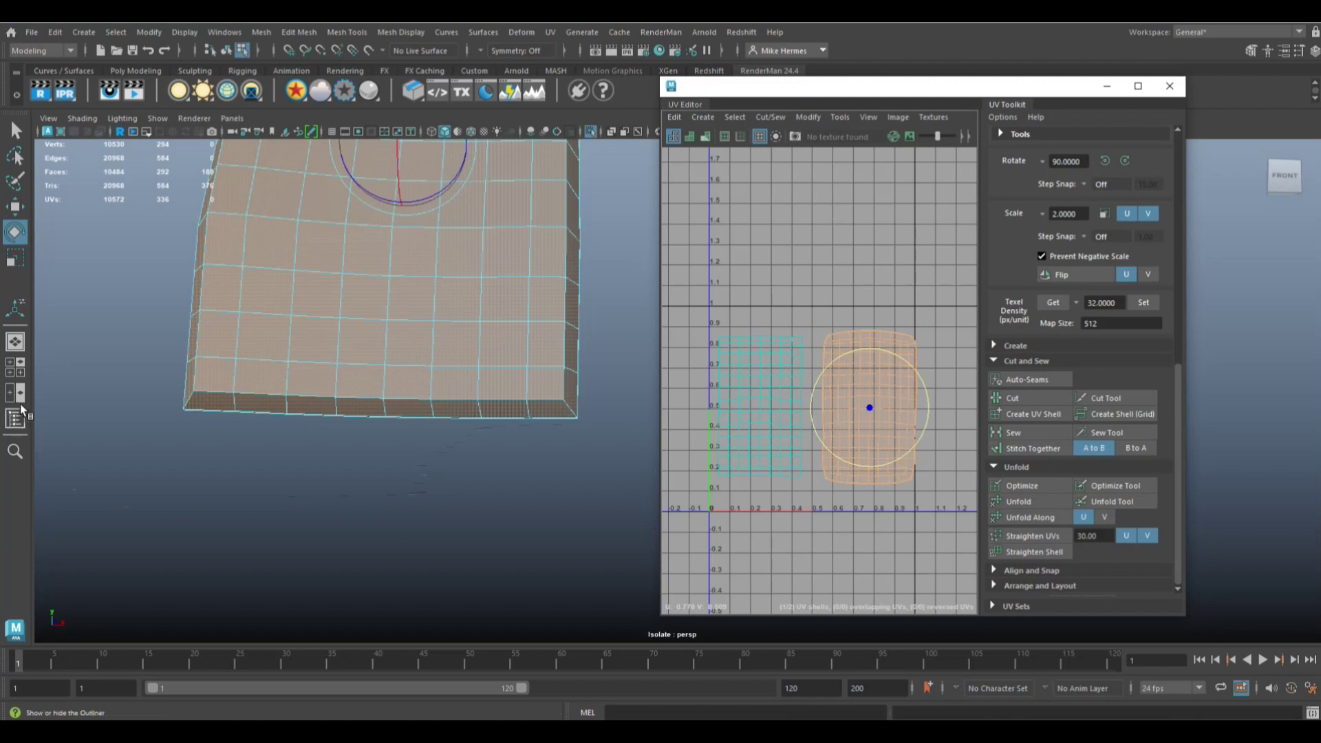
click(15, 366)
- Move the UV Editor aside, deselect the backrest, and maximise the perspective view
key(space)
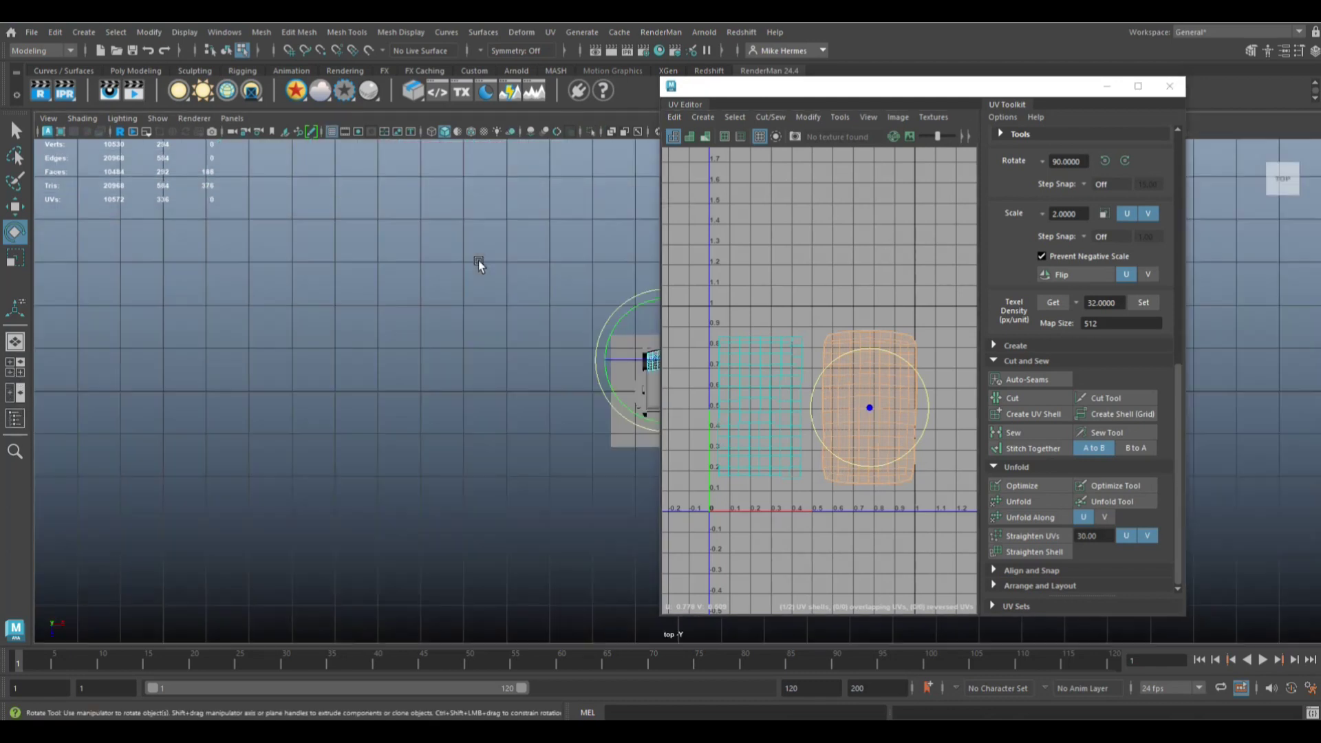
click(15, 367)
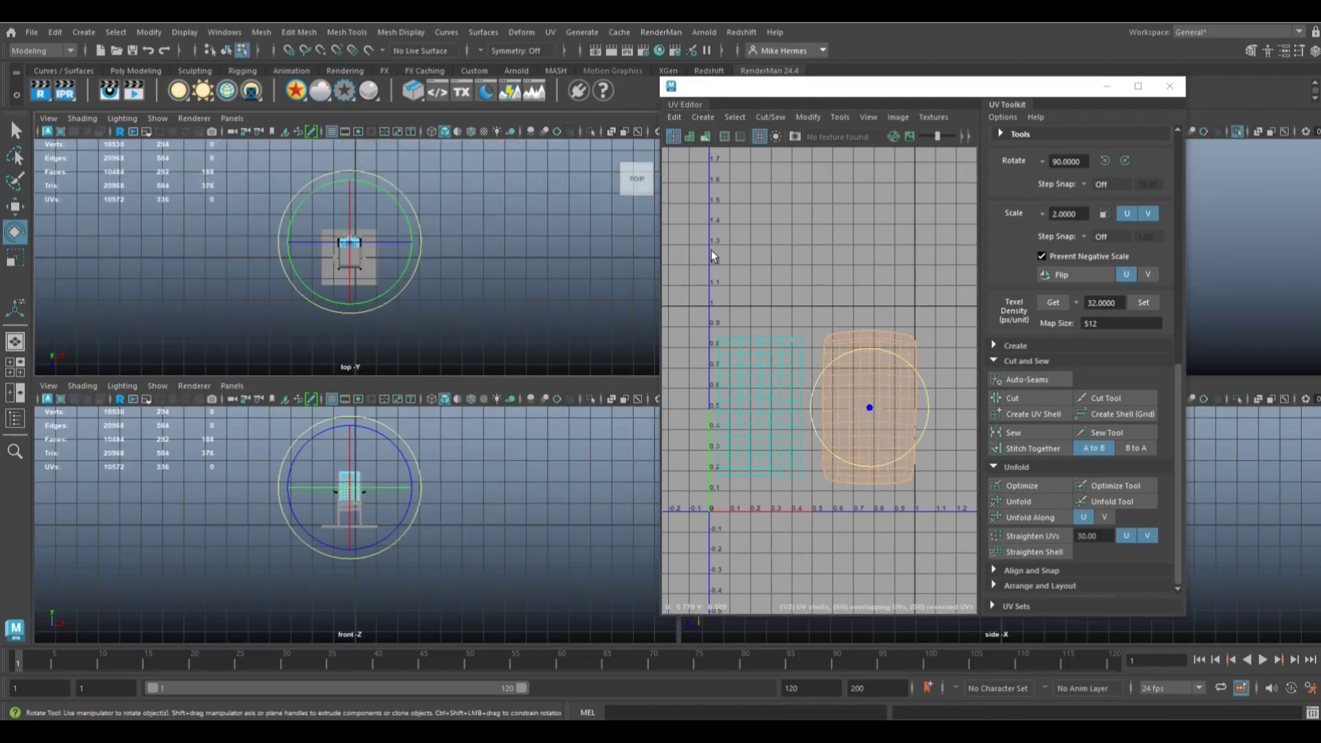
drag(1024, 96, 1126, 316)
click(1040, 231)
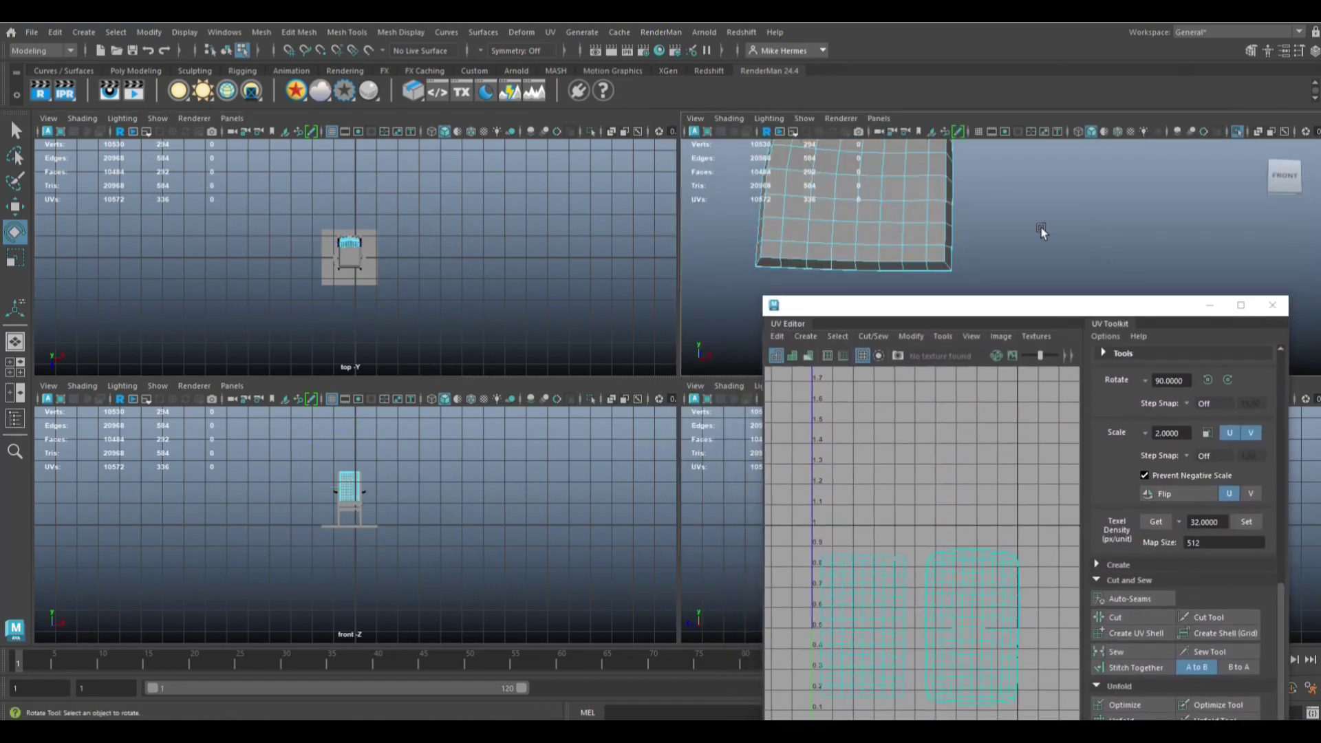
key(space)
alt+drag(652, 395, 597, 402)
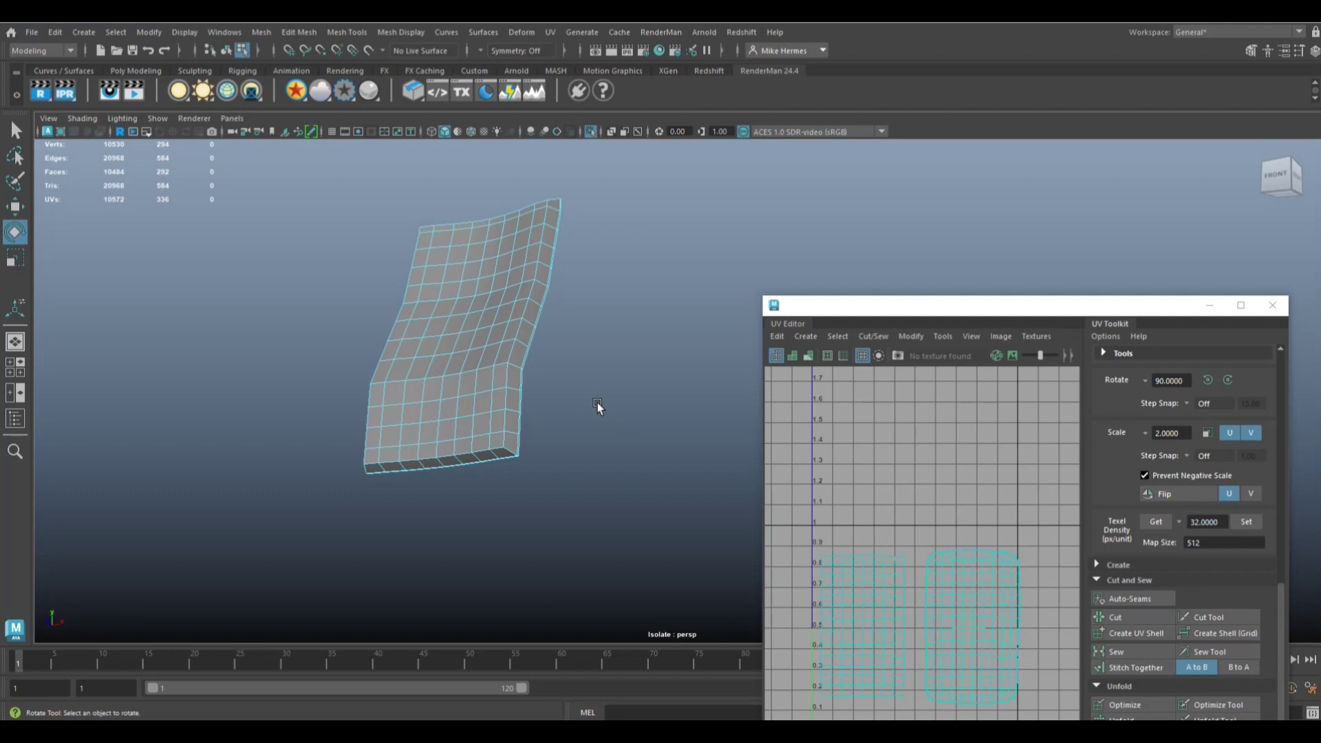
- Exit isolation to show the whole chair, then select the front stretcher and zoom in
key(ctrl+1)
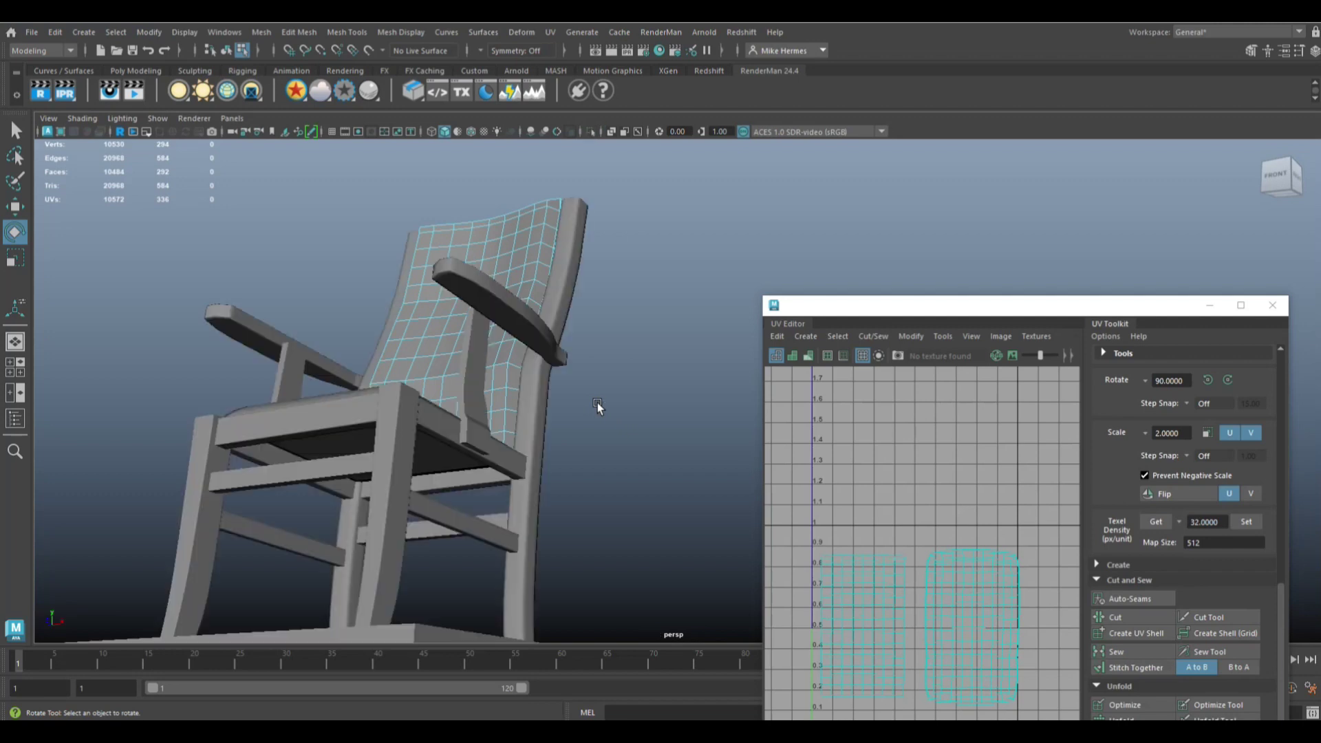
alt+drag(646, 428, 597, 400)
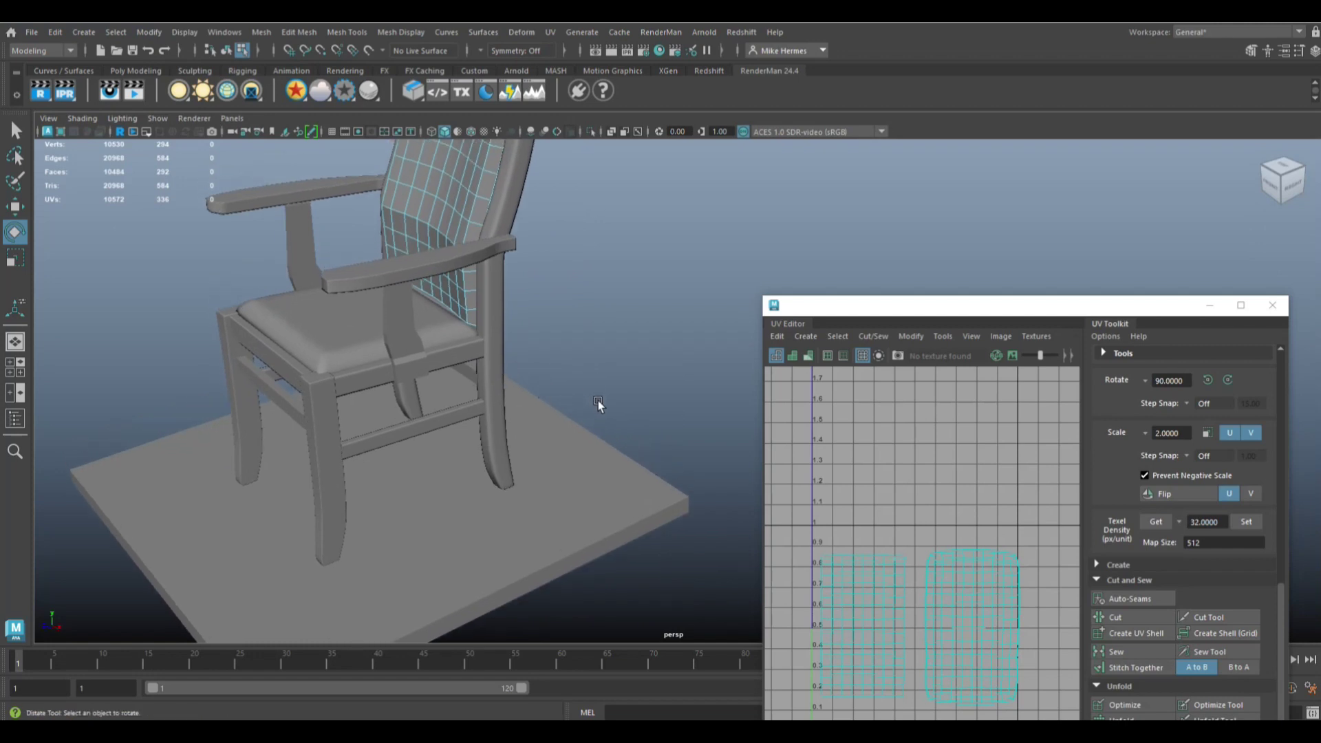
click(424, 431)
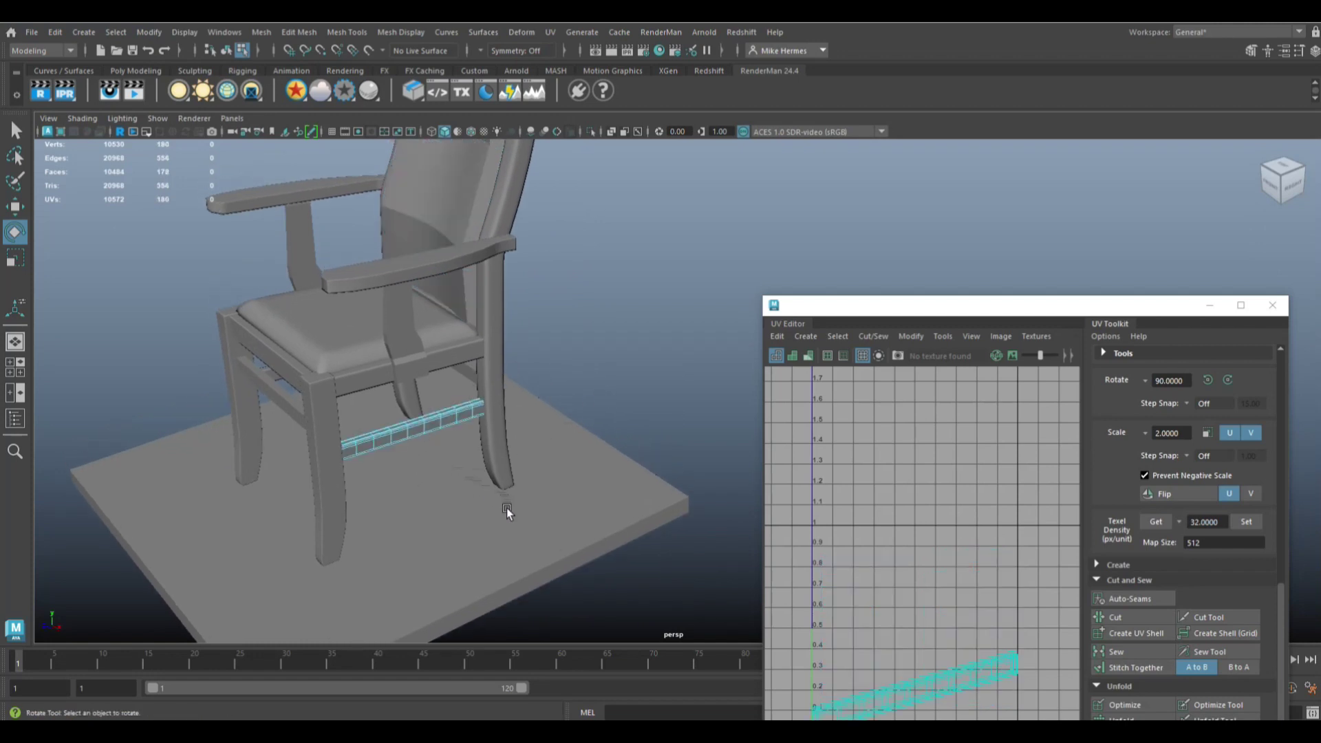
alt+middle_drag(507, 508, 583, 455)
scroll(550, 455, up, 3)
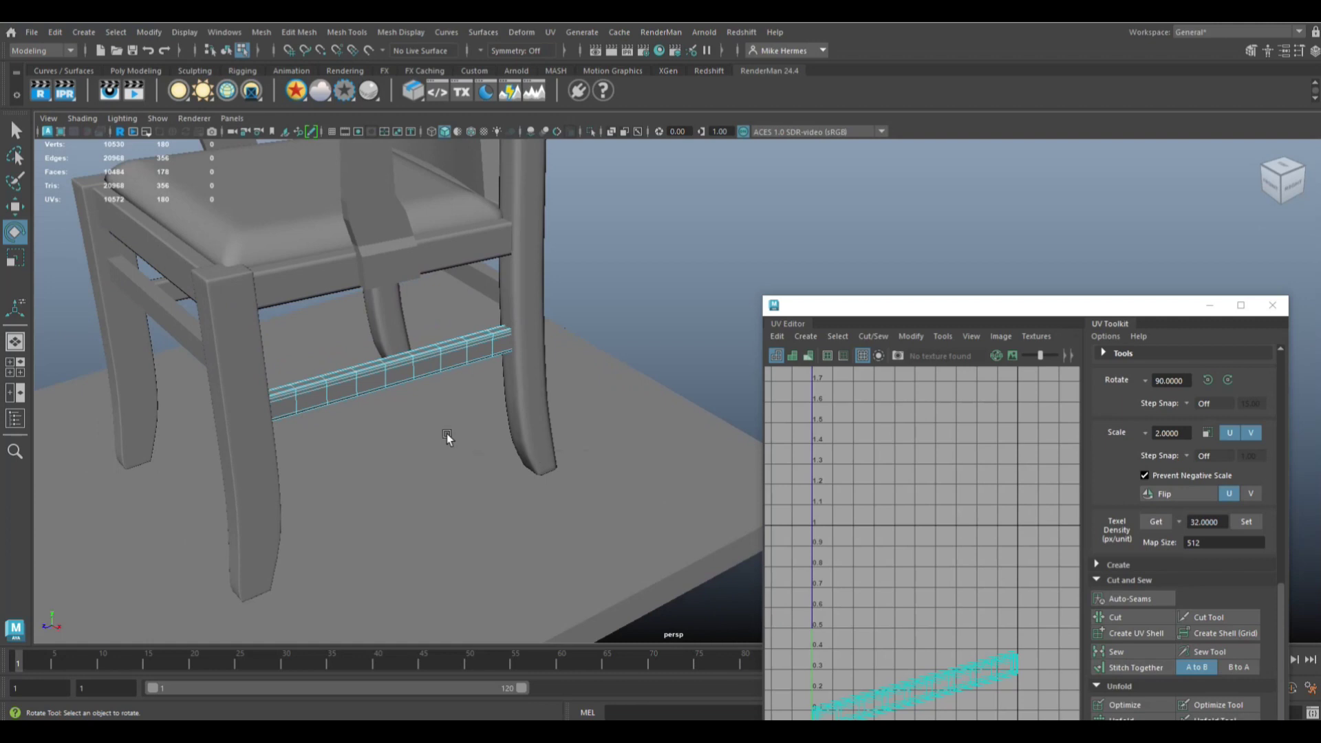
alt+drag(541, 506, 508, 468)
alt+middle_drag(508, 468, 553, 465)
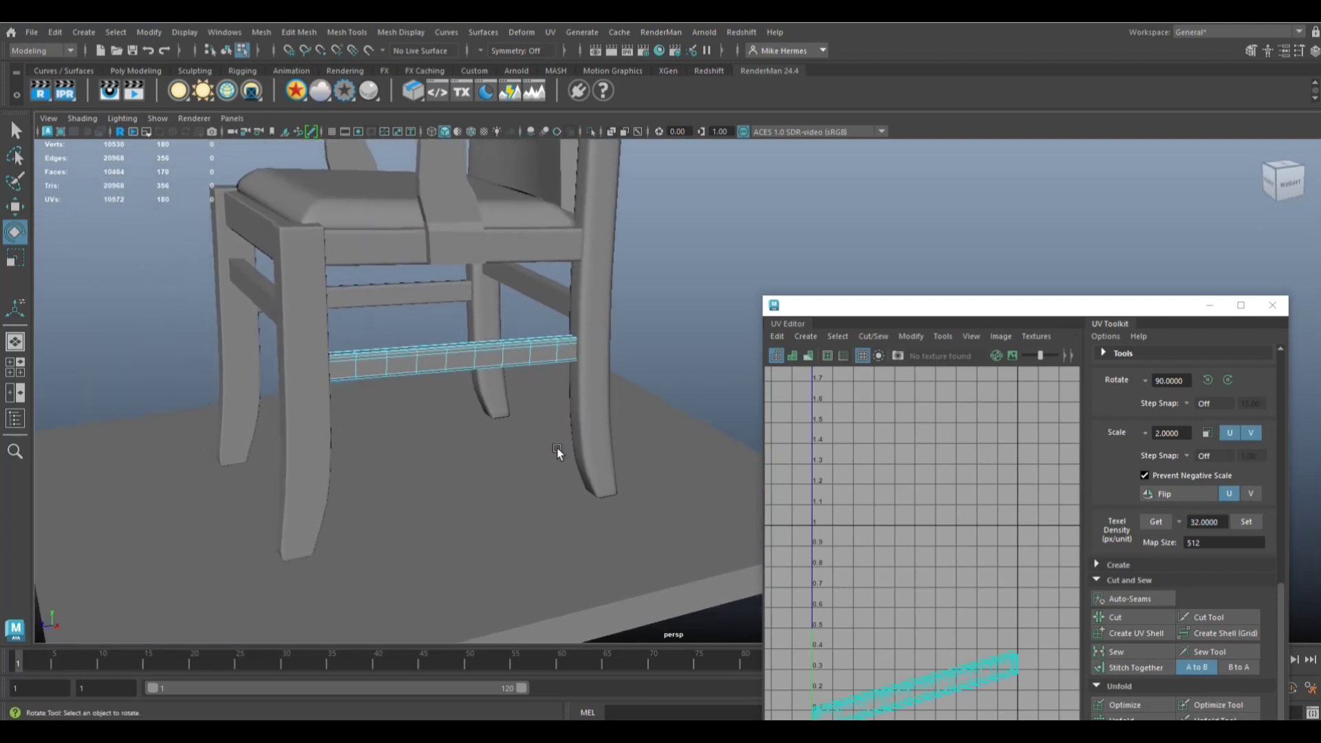
scroll(555, 438, up, 2)
scroll(564, 465, up, 2)
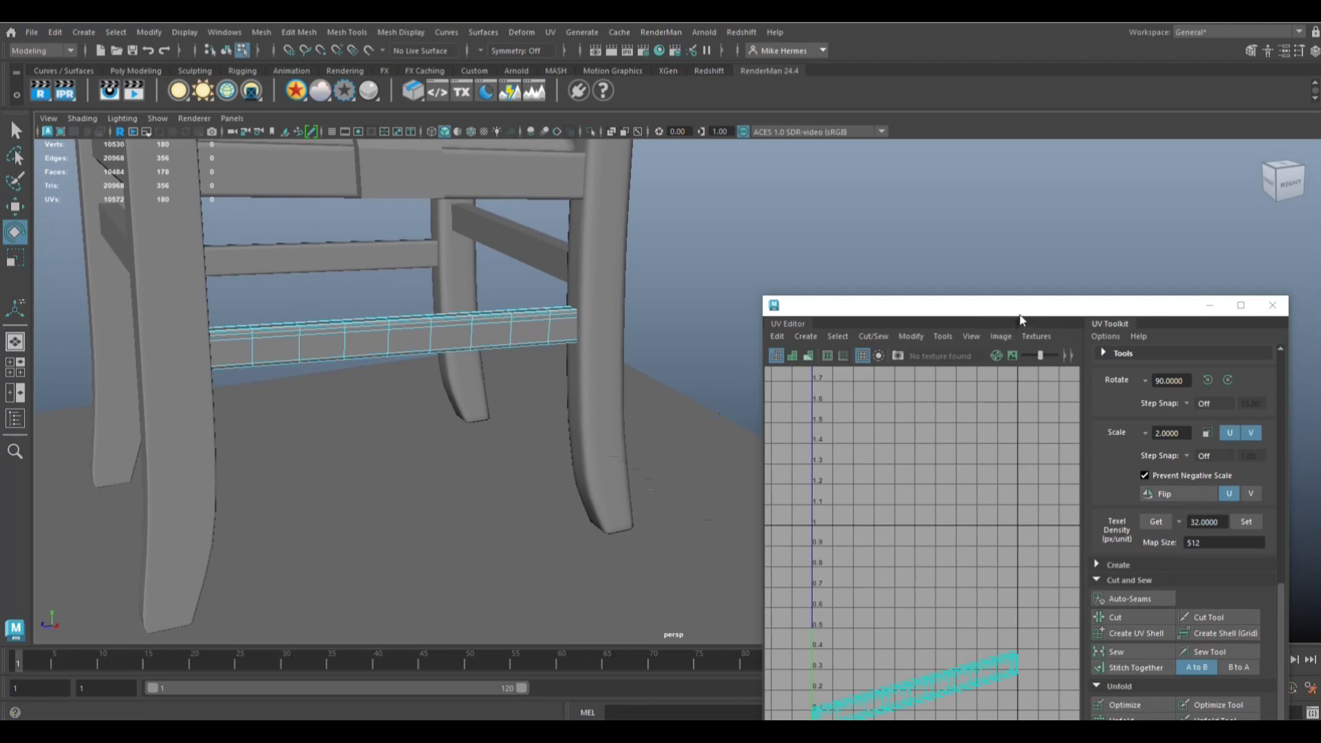
drag(1018, 306, 1001, 160)
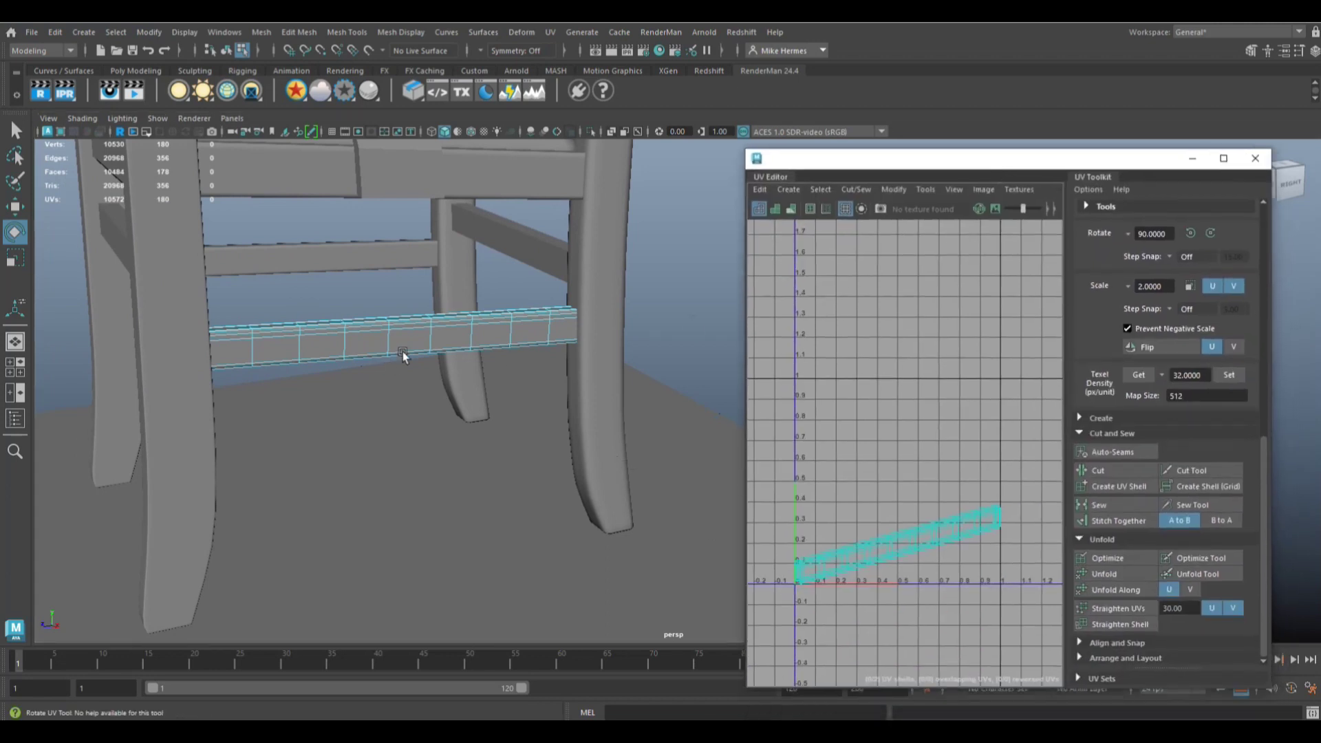
- Select the lower leg stretcher as an object and isolate it in the viewport
right_drag(475, 342, 542, 311)
key(ctrl+1)
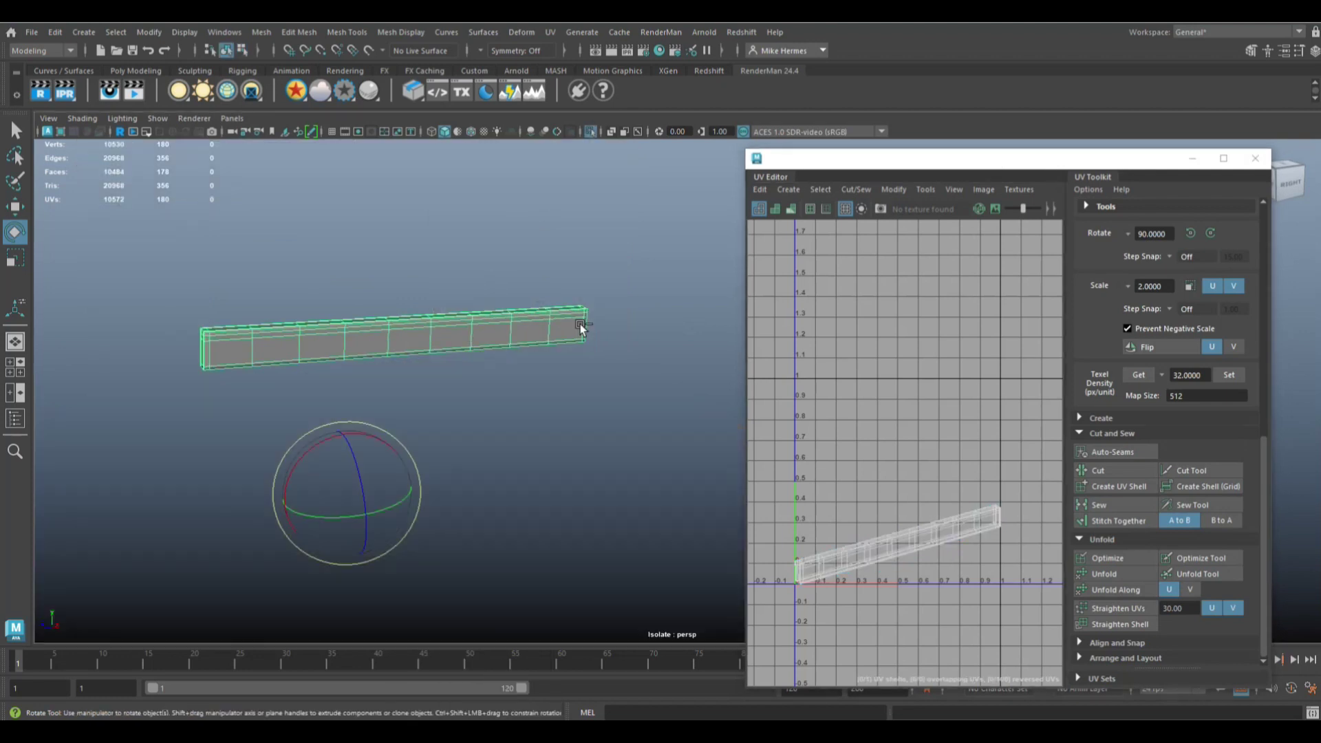
alt+drag(489, 365, 429, 398)
- Select the edge loops around the stretcher's end as seam edges
right_drag(263, 303, 251, 262)
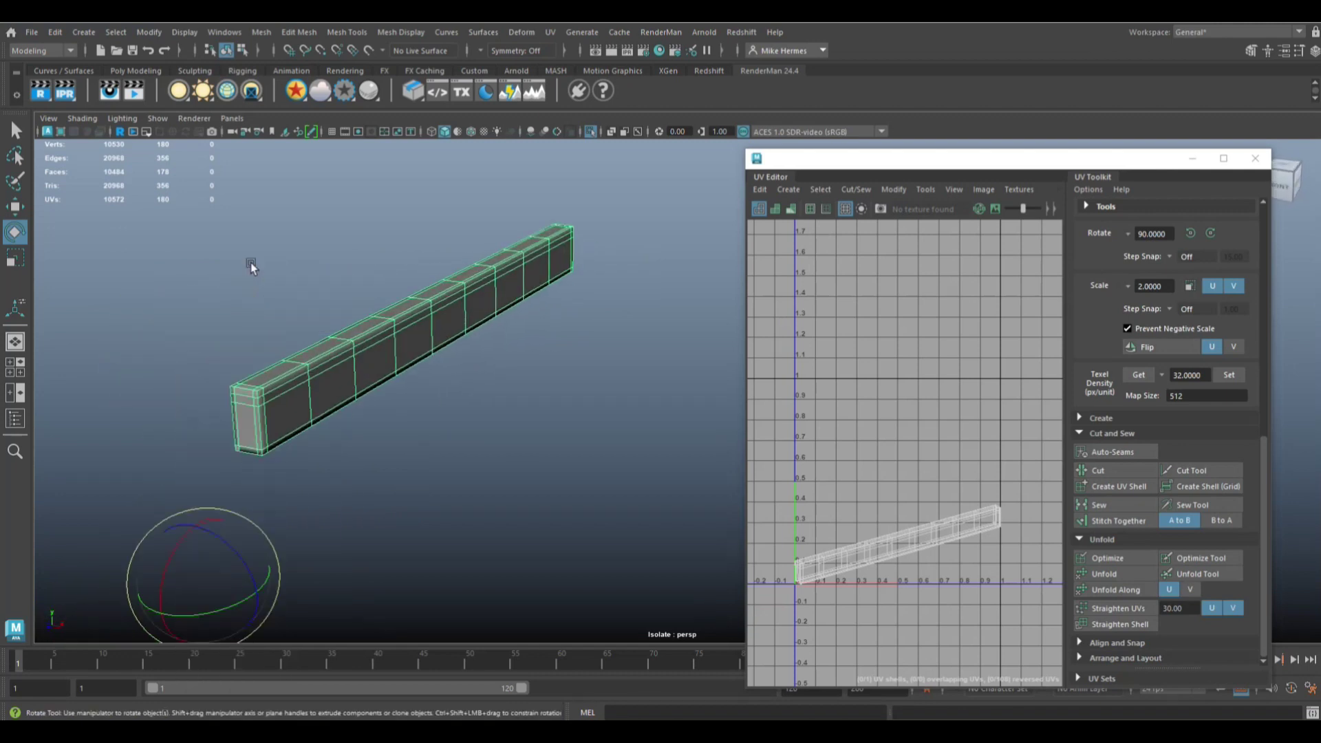
click(253, 427)
scroll(253, 440, up, 3)
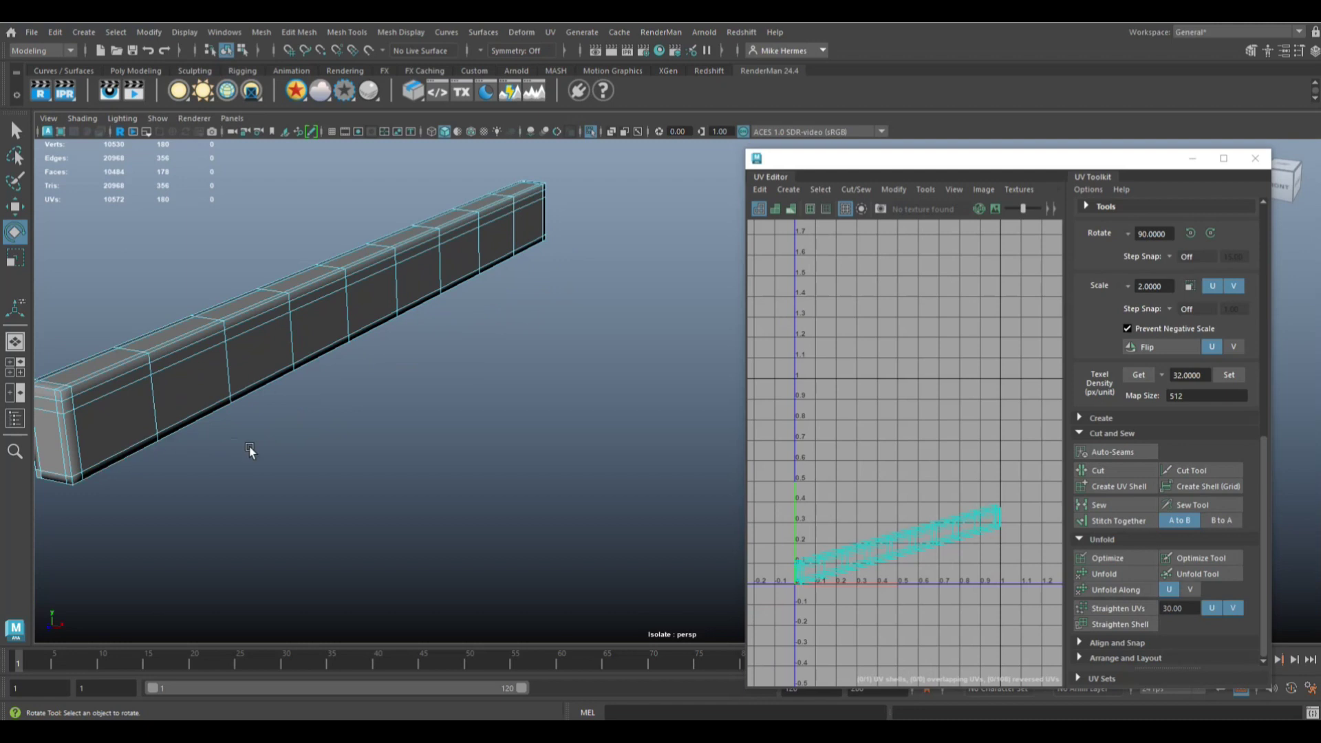
scroll(249, 448, down, 5)
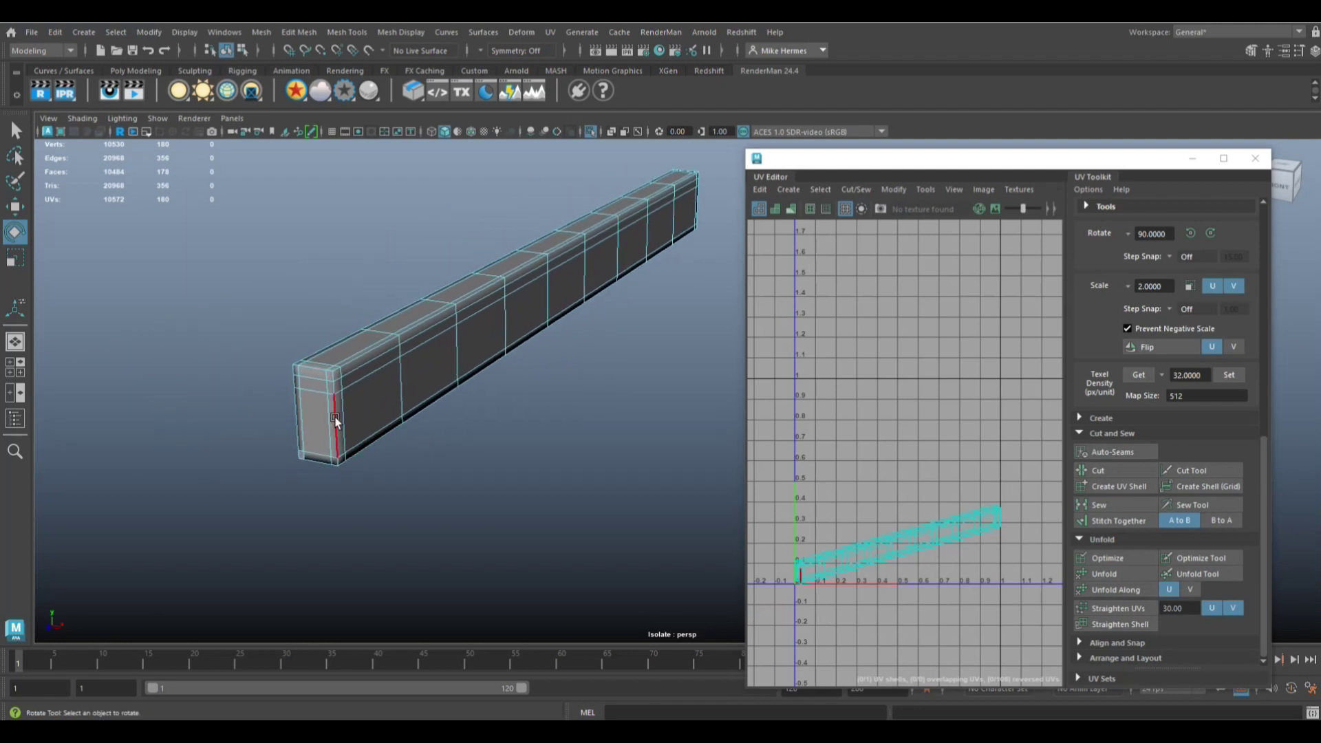
double_click(335, 421)
alt+middle_drag(409, 502, 612, 510)
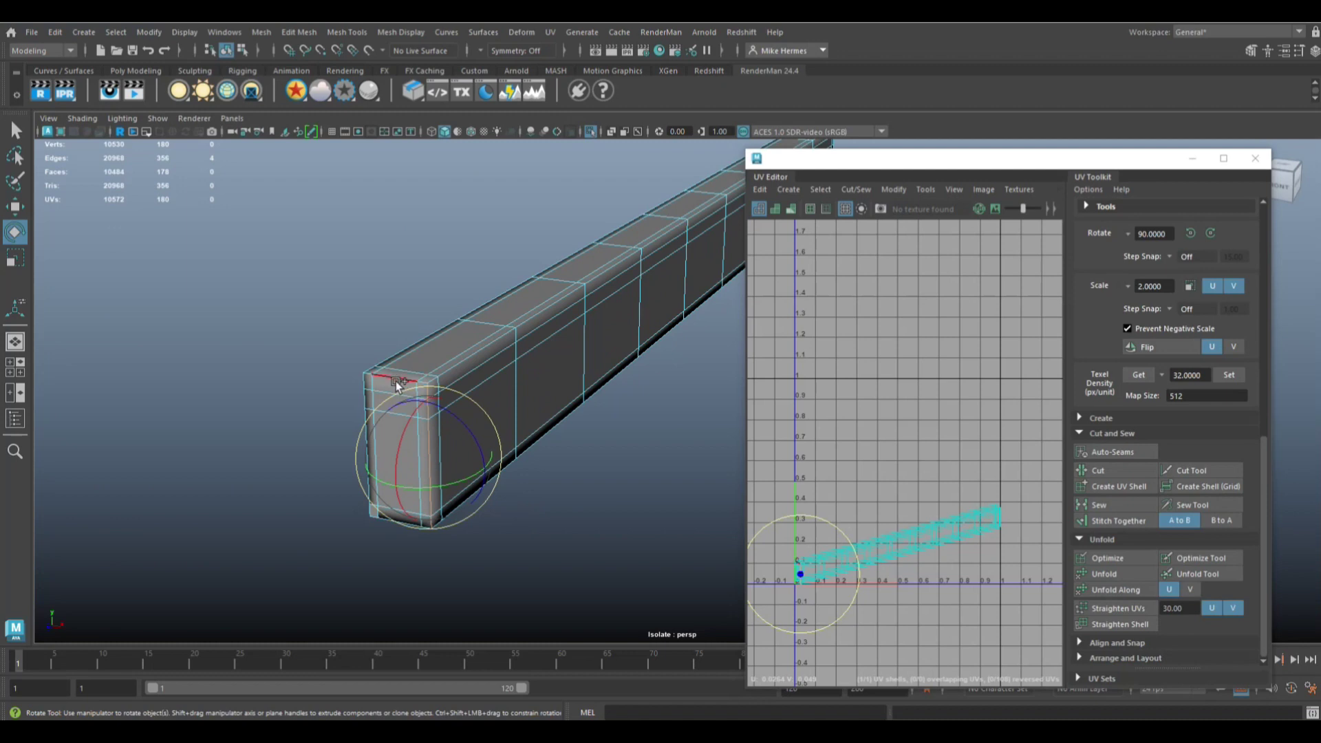
double_click(395, 381)
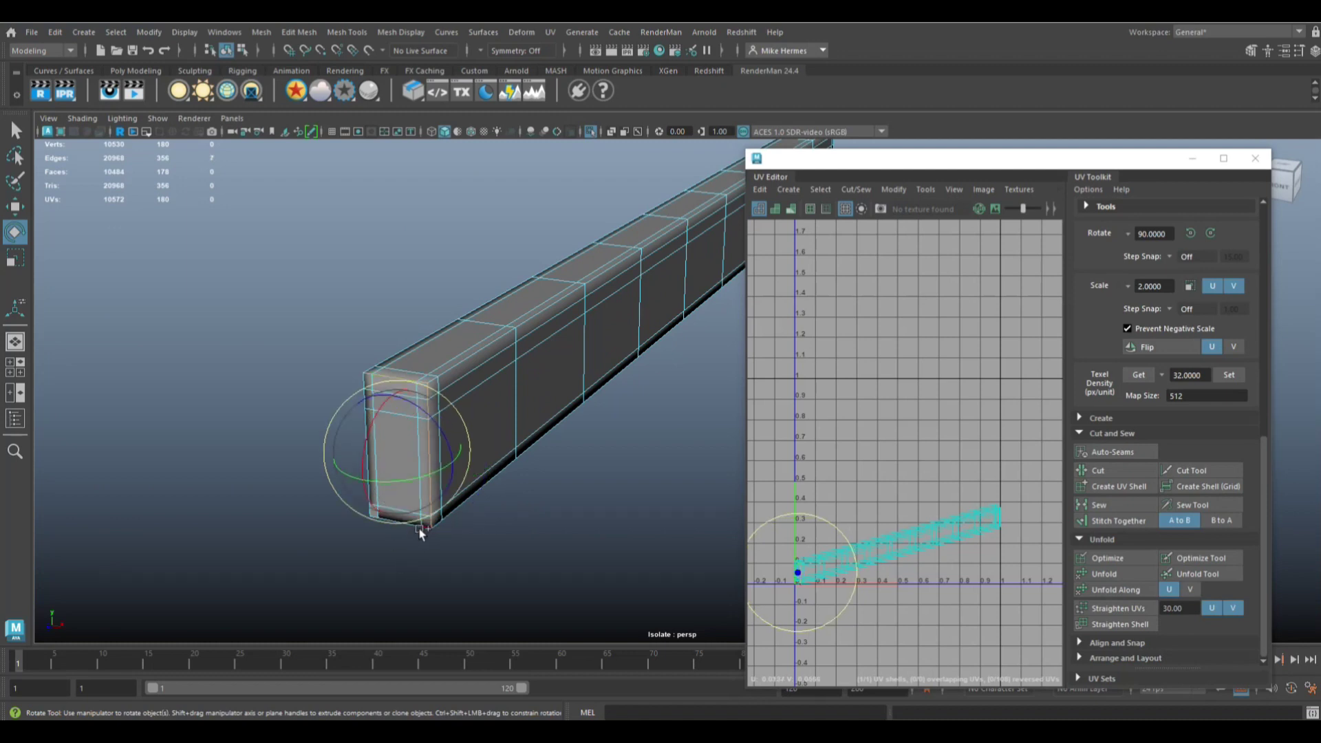
- Add the bend, bottom and short corner edges to the stretcher's seam selection
alt+drag(348, 559, 427, 555)
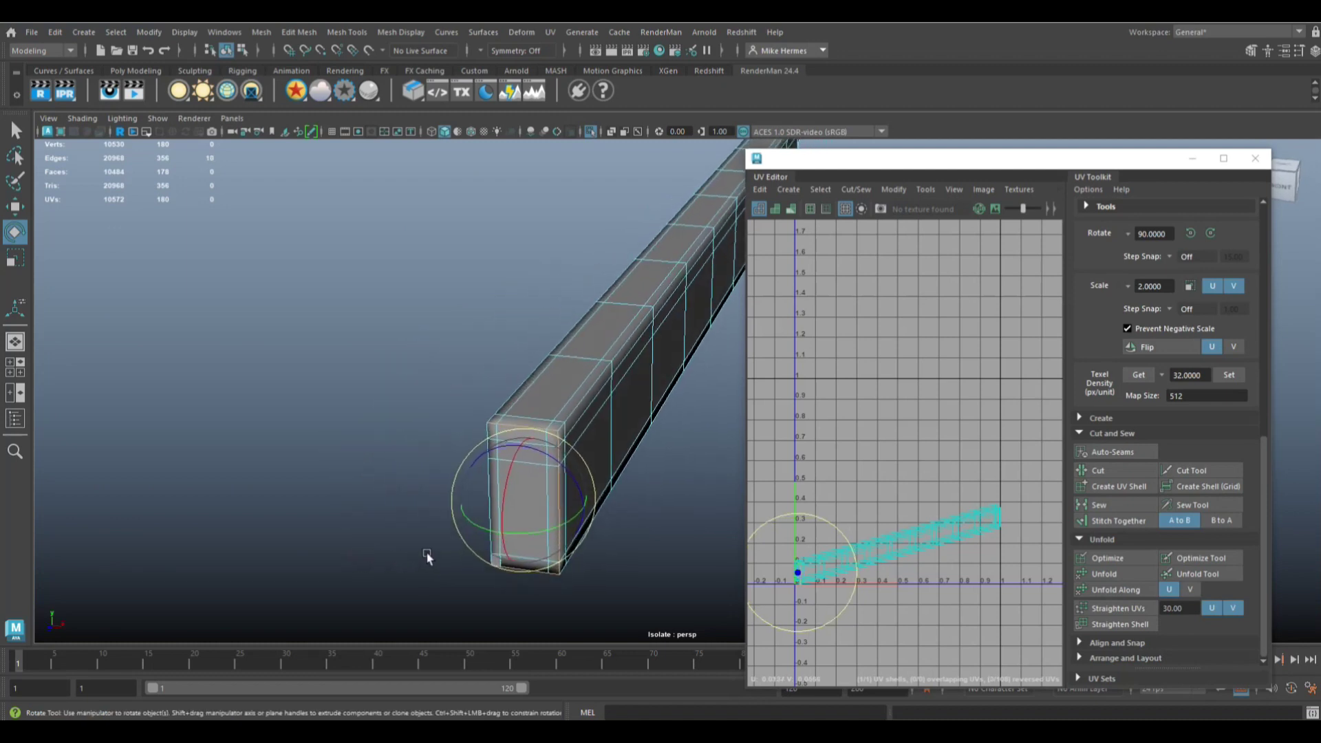
scroll(481, 490, up, 3)
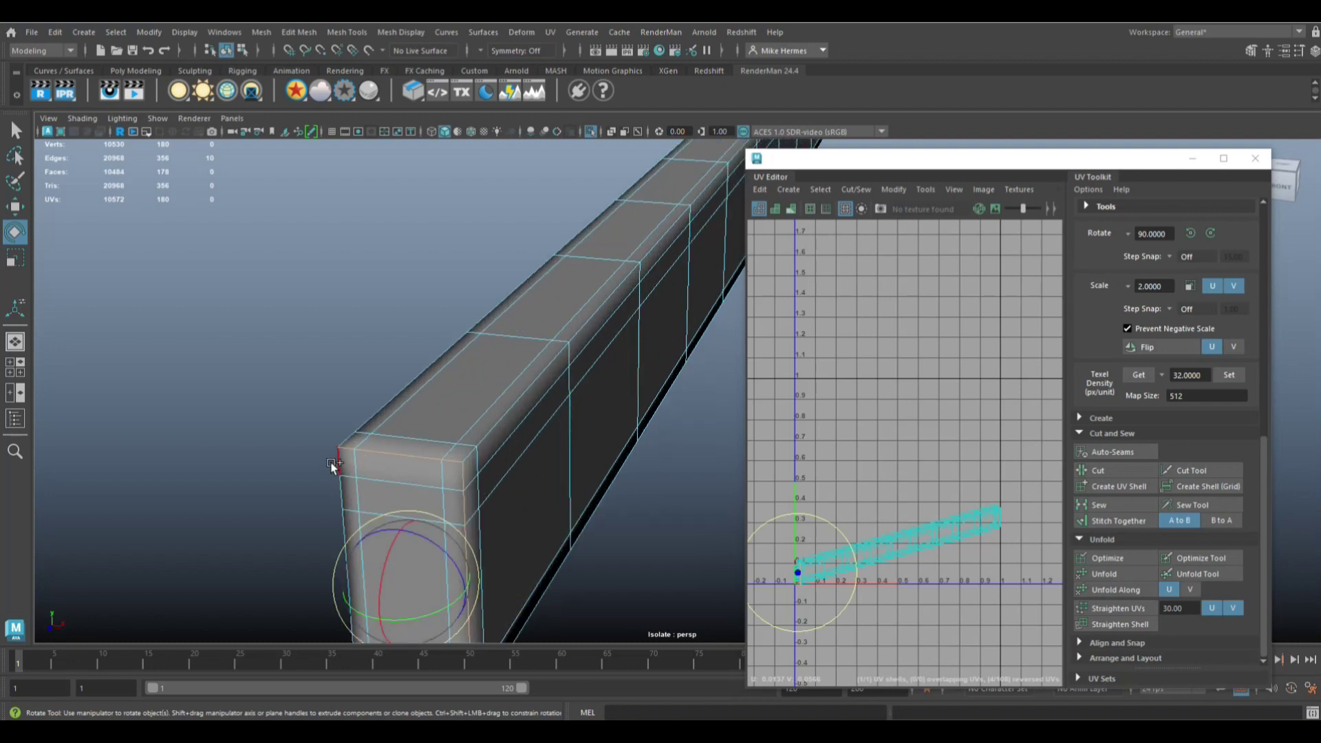
scroll(333, 465, down, 5)
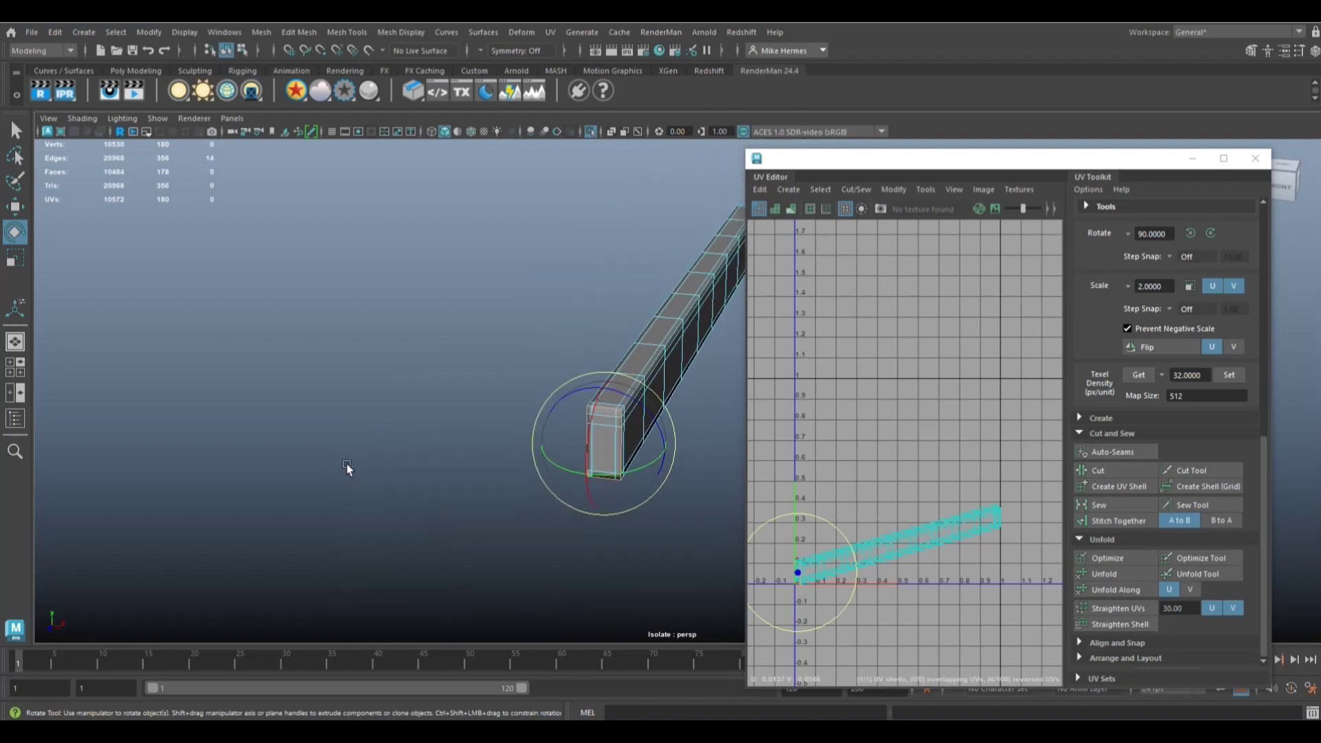
alt+drag(533, 460, 448, 466)
scroll(451, 463, up, 6)
scroll(466, 451, down, 3)
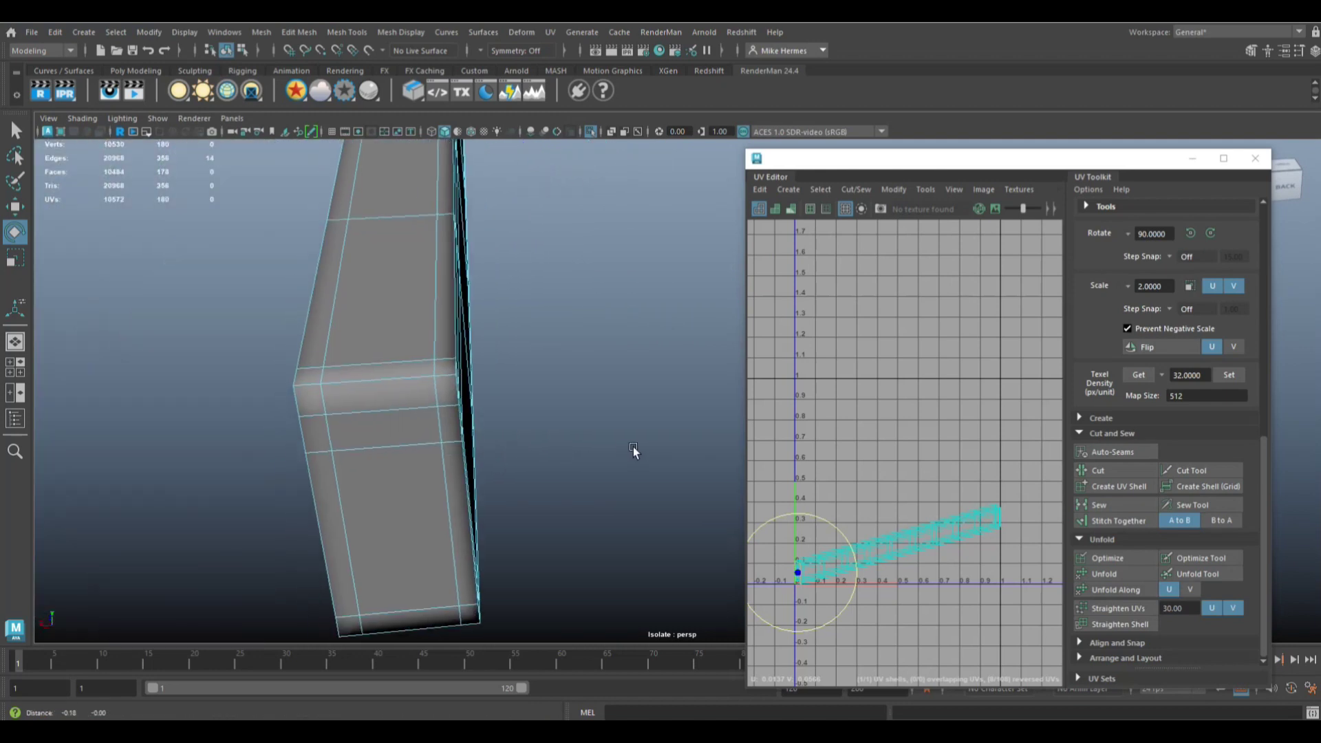
shift+click(398, 382)
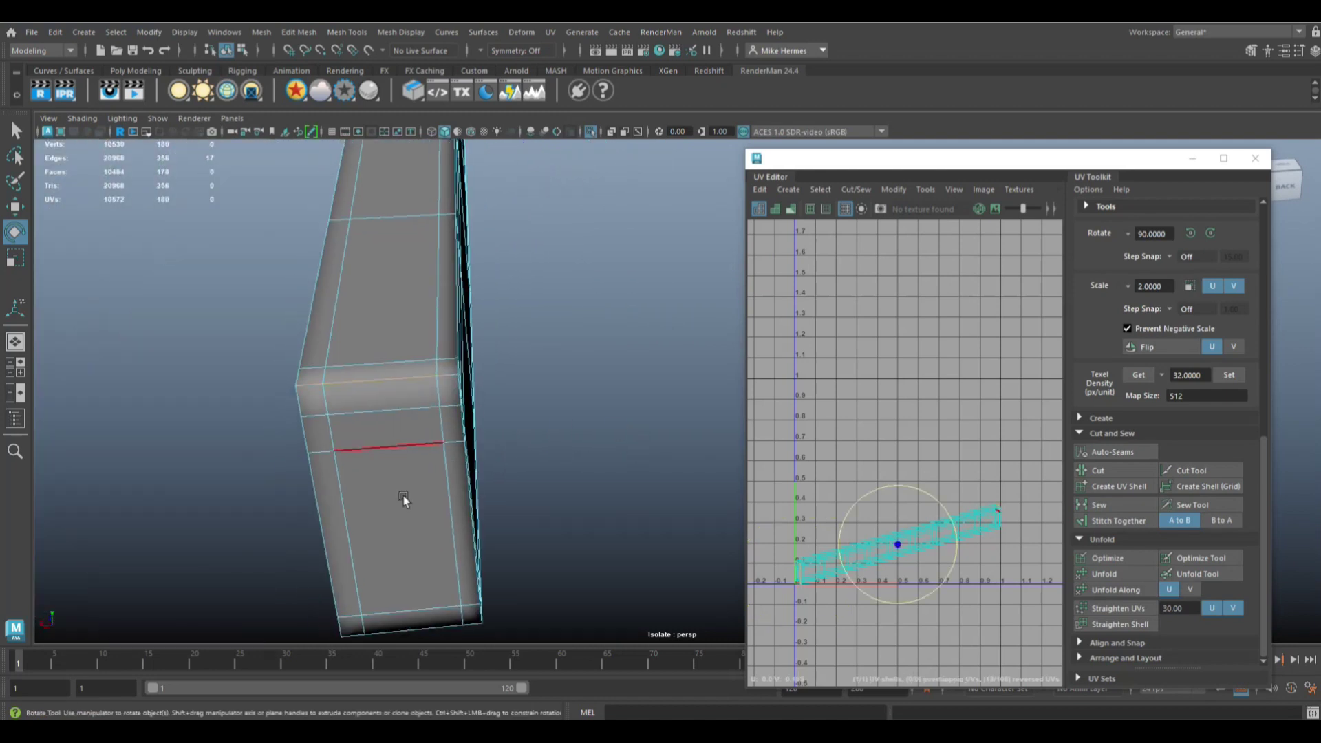
shift+click(426, 628)
shift+click(479, 616)
alt+drag(539, 581, 554, 538)
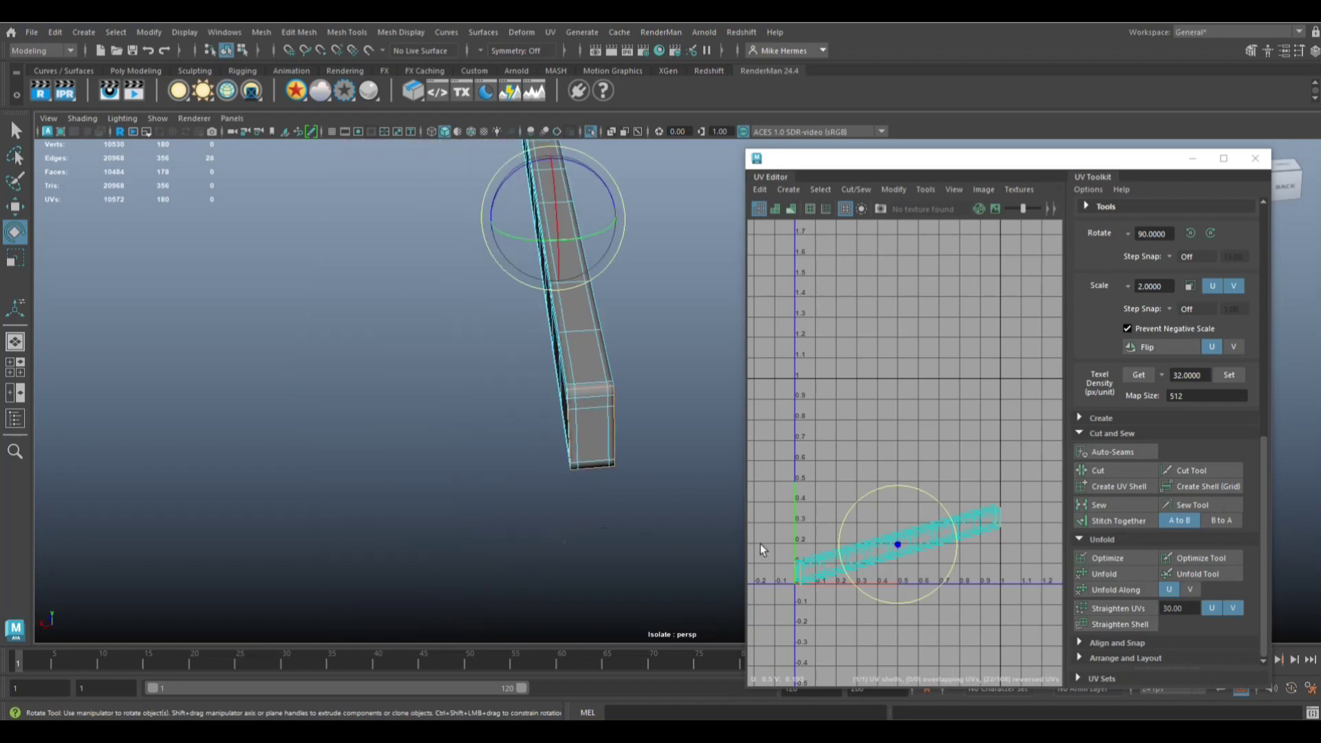
- Cut the stretcher's UVs along the seam edges and along its top edge loop
click(1125, 470)
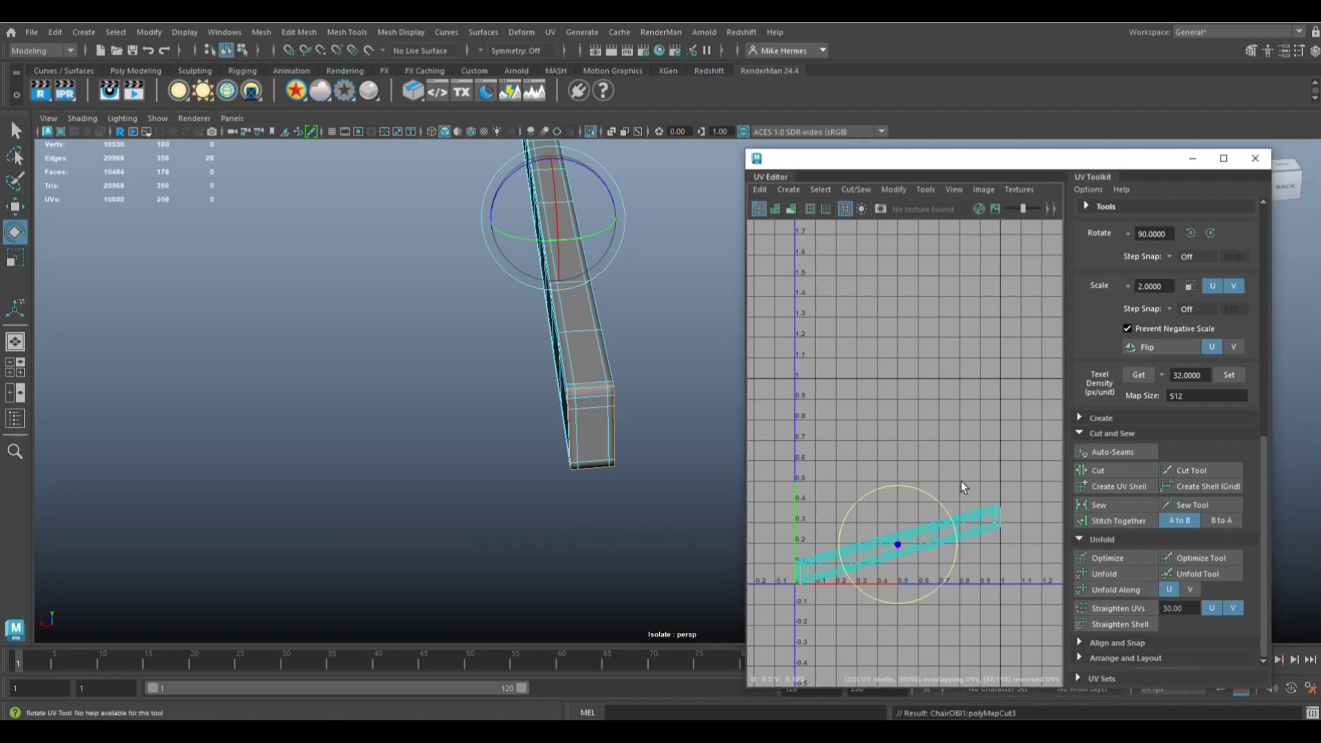
alt+drag(453, 511, 272, 515)
scroll(275, 516, up, 5)
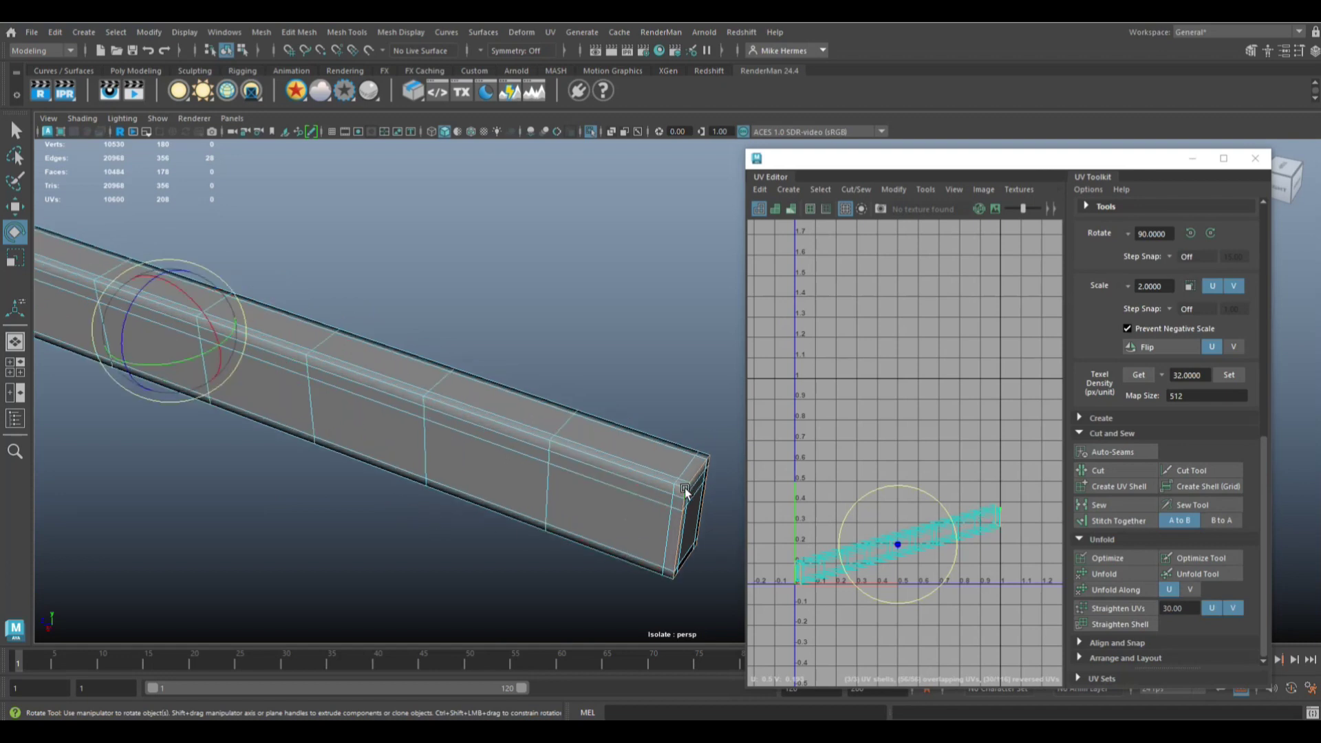
double_click(681, 490)
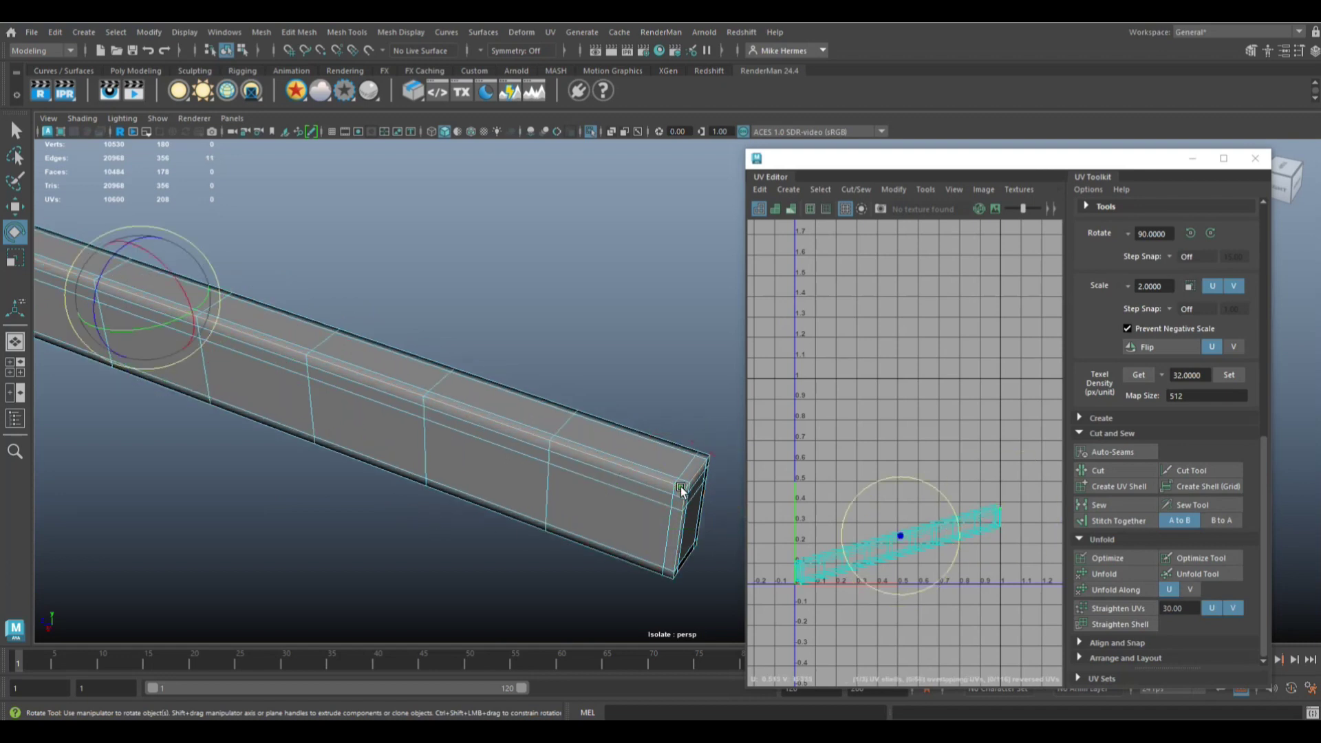
scroll(681, 490, down, 3)
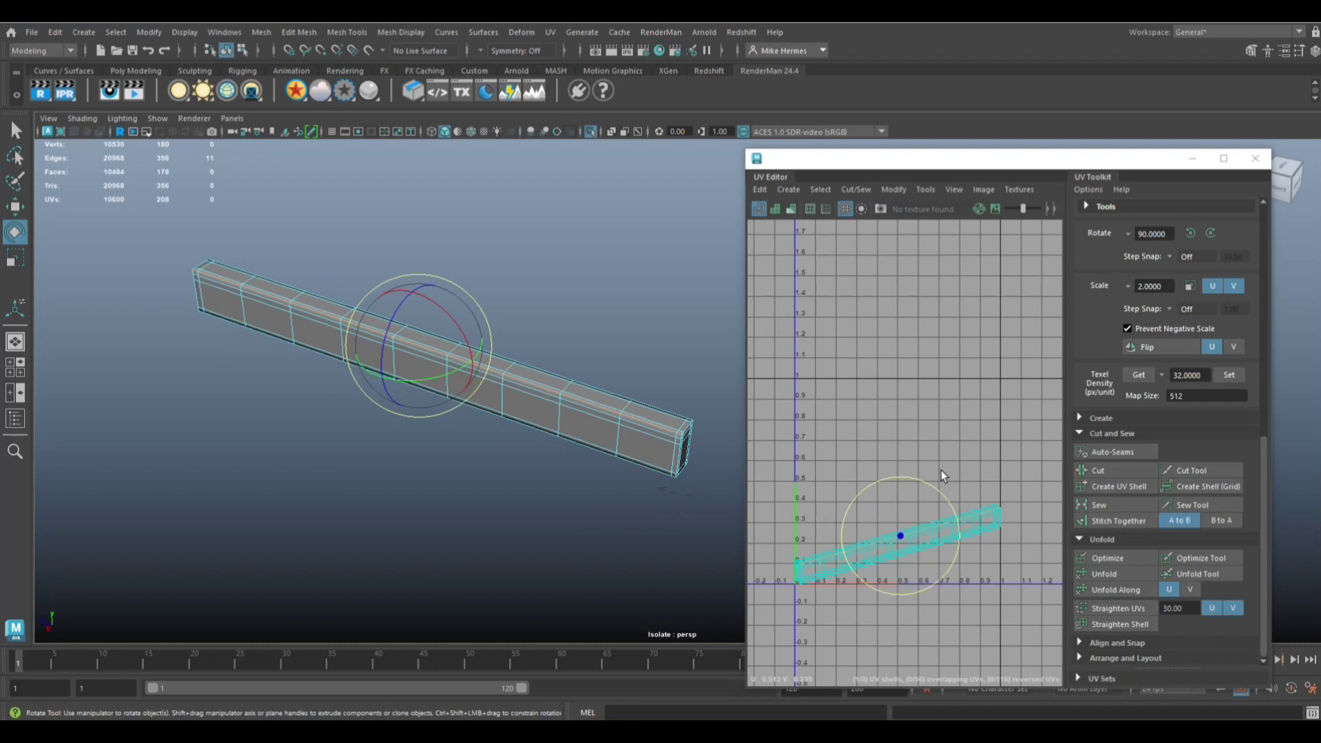
click(1118, 473)
- Move the long stretcher shell upward in UV space and unfold it
right_drag(989, 528, 957, 530)
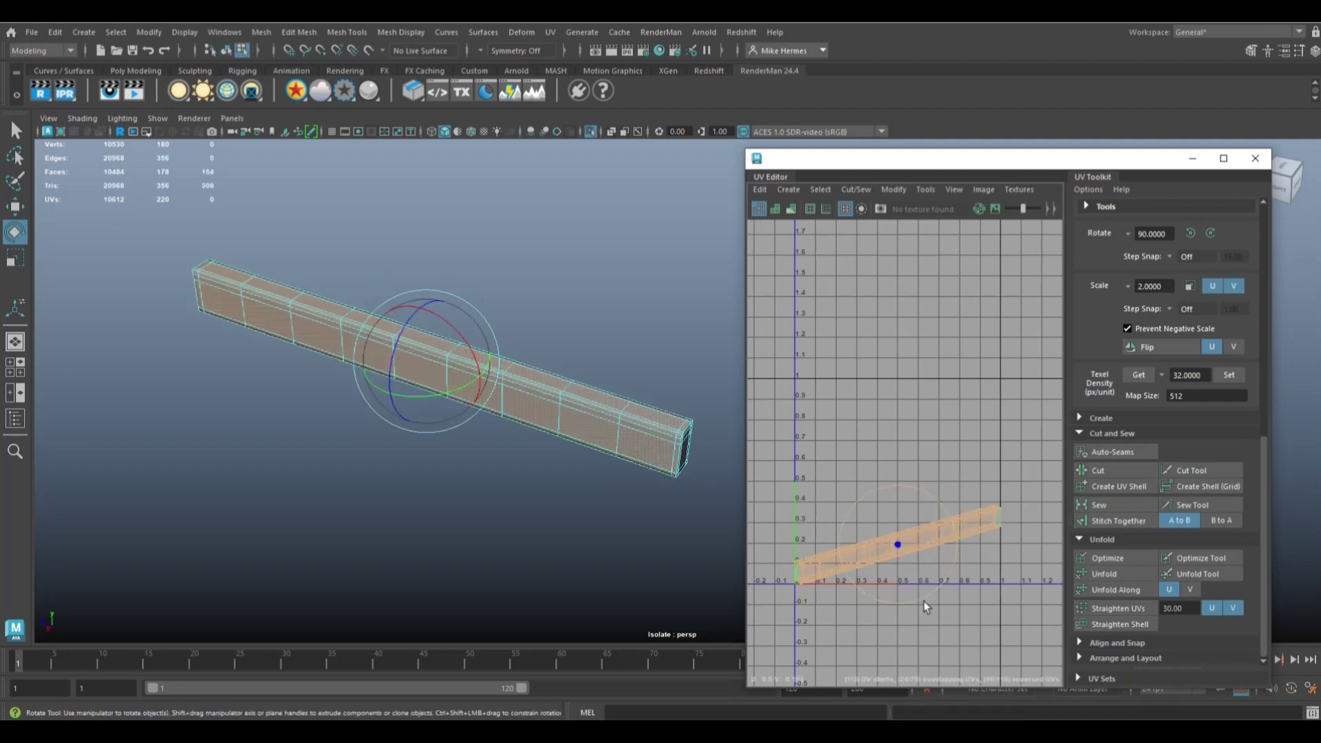
key(w)
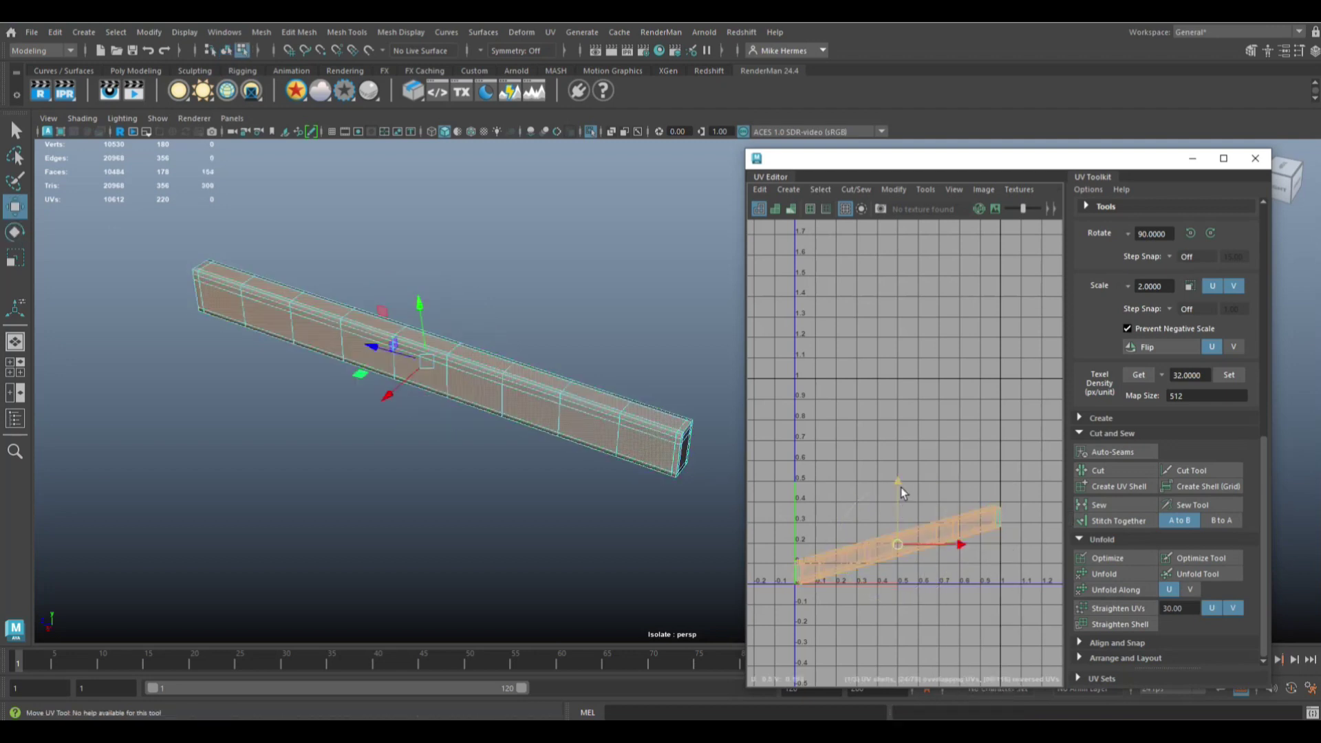
drag(902, 487, 898, 436)
click(799, 574)
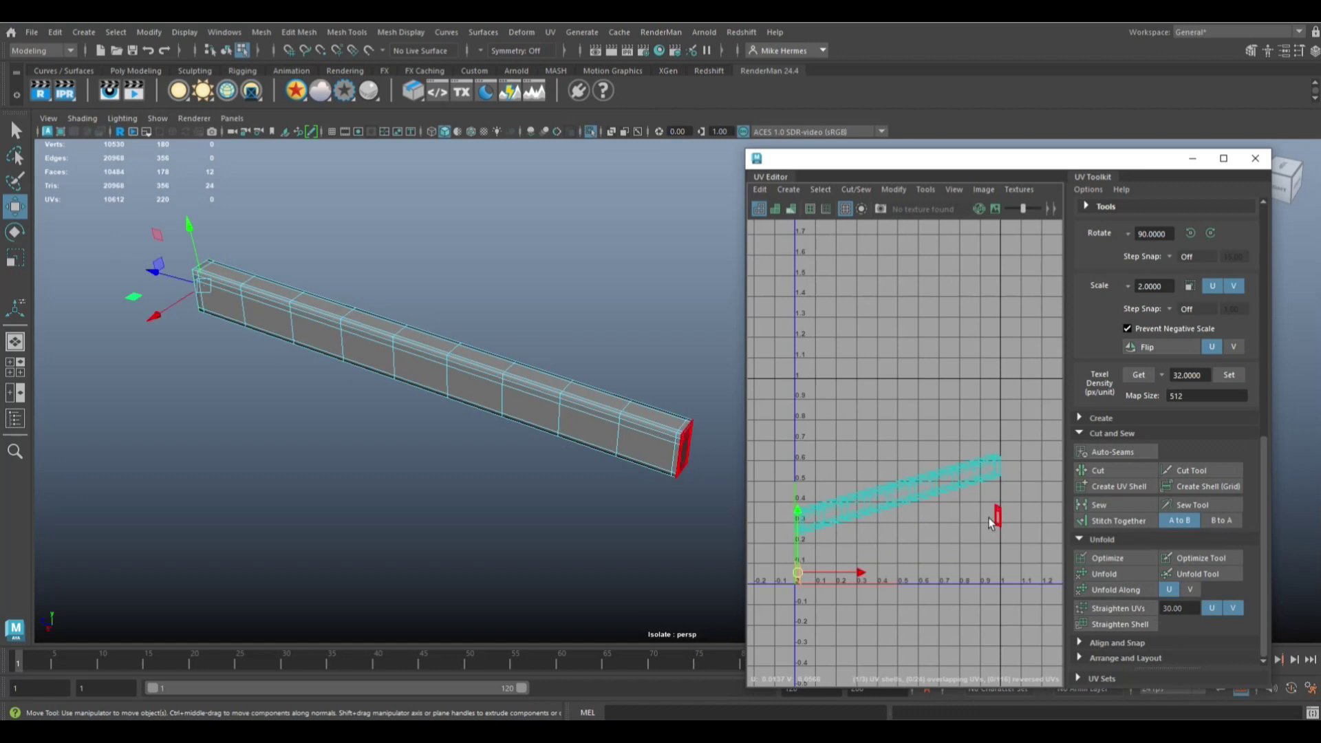
click(955, 488)
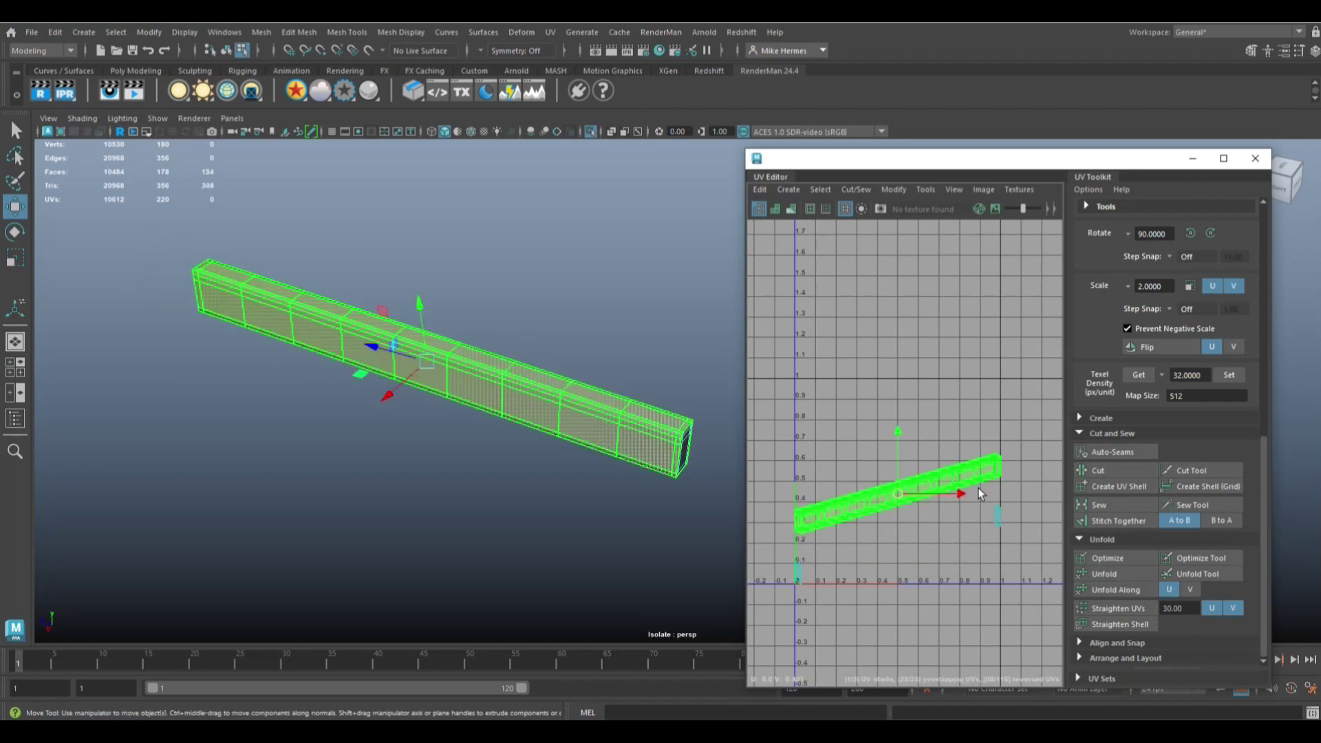
click(1115, 574)
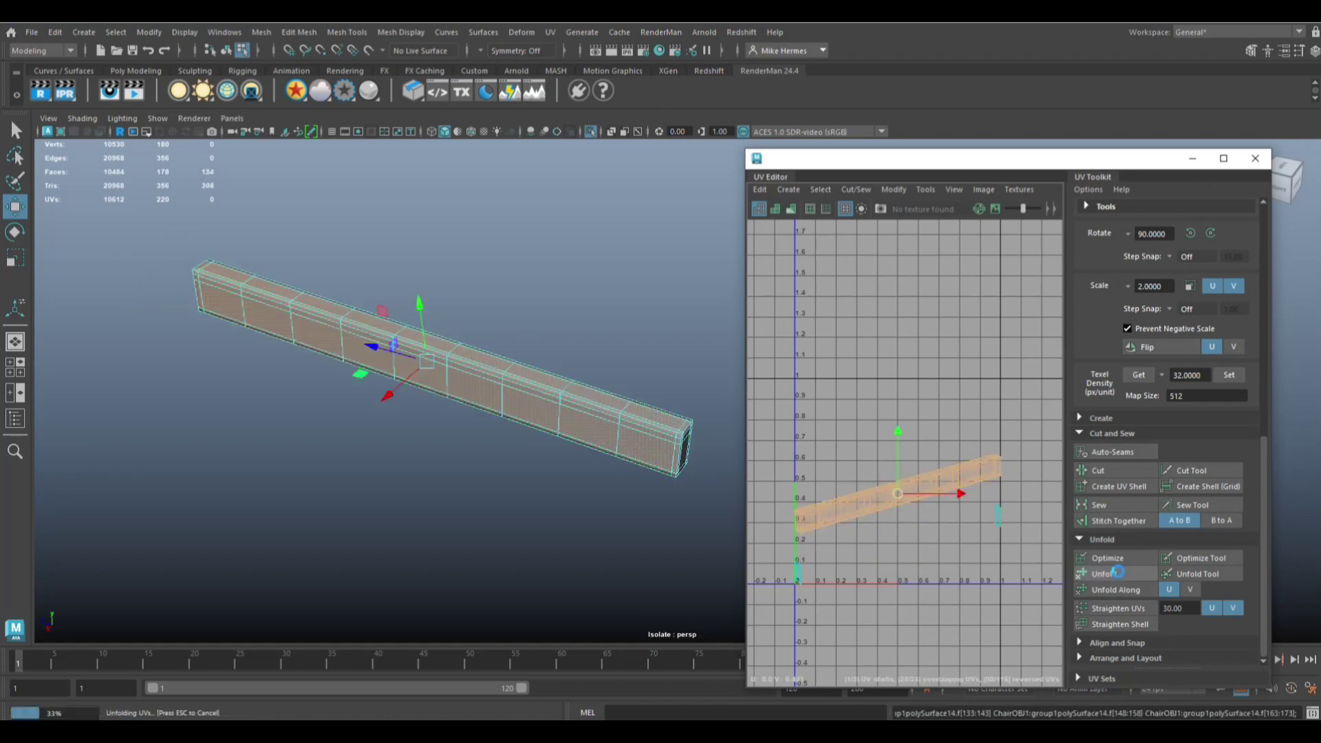
- Unfold the two end-cap shells of the stretcher
click(800, 577)
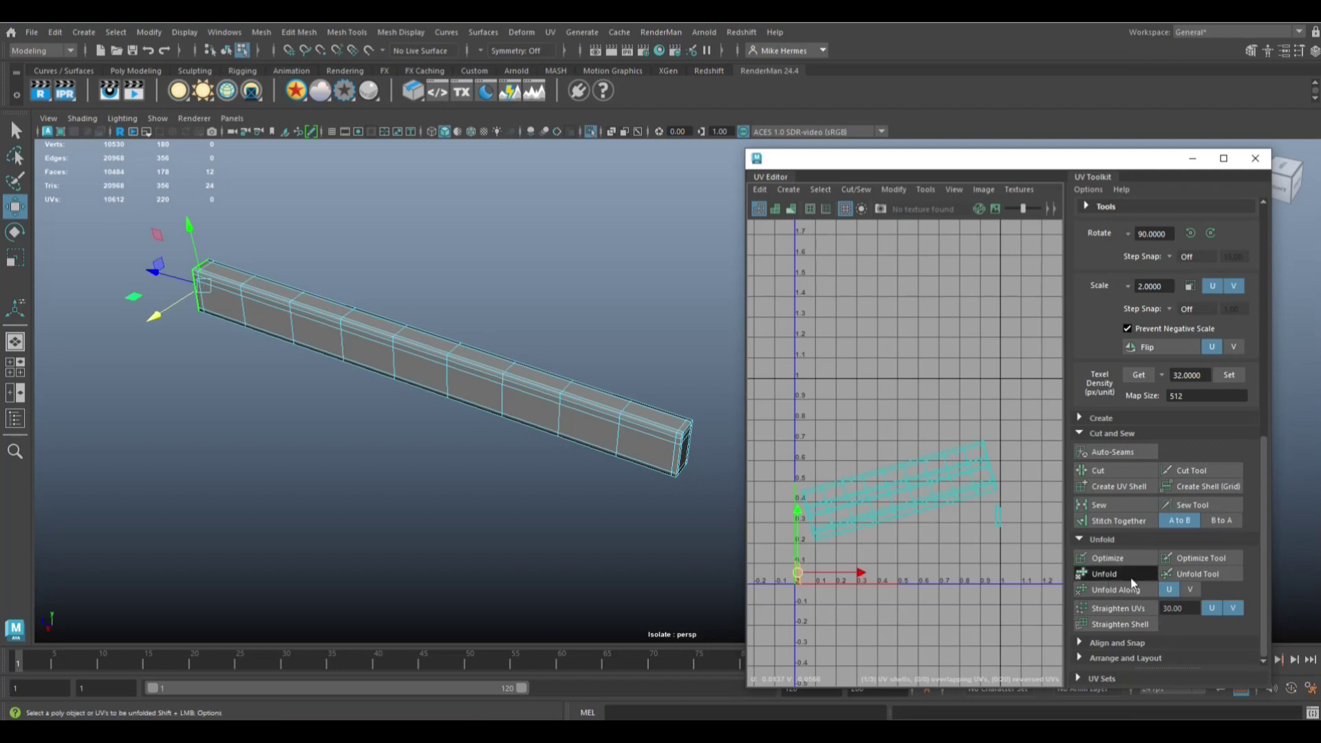
click(998, 516)
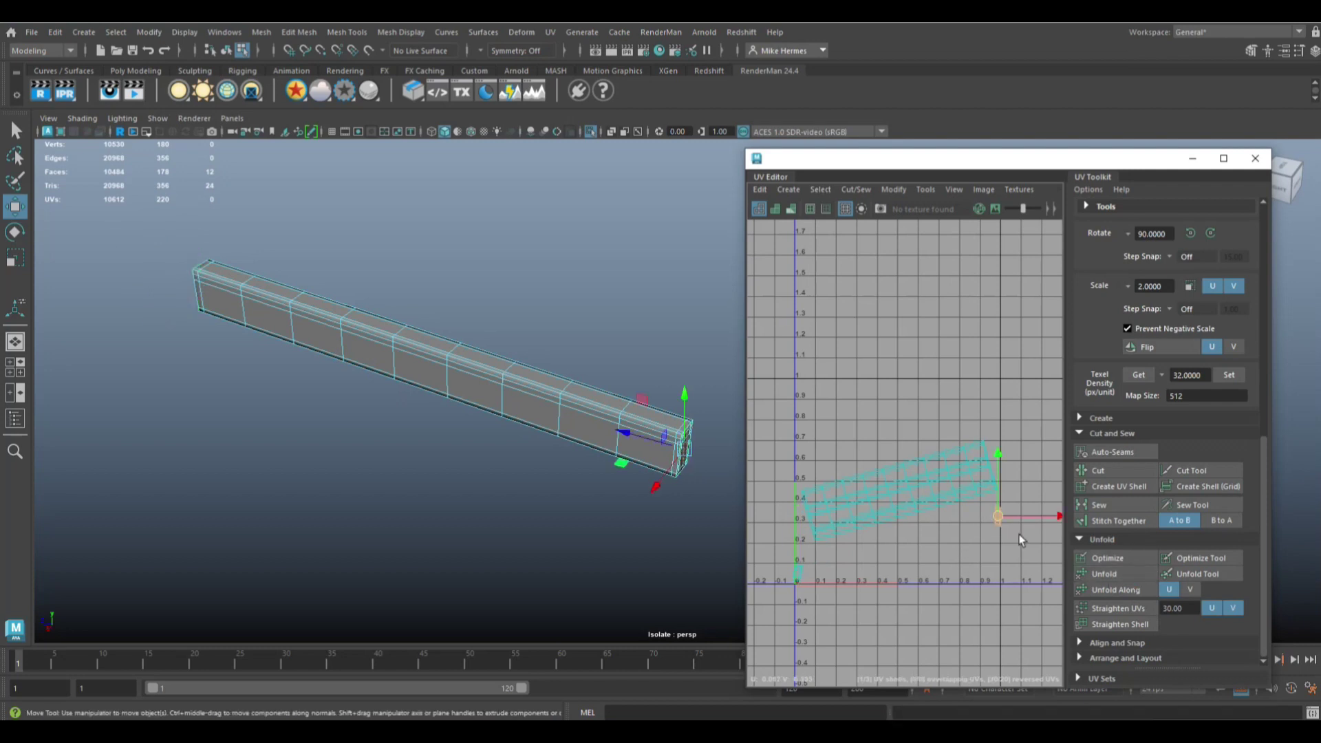
click(1129, 580)
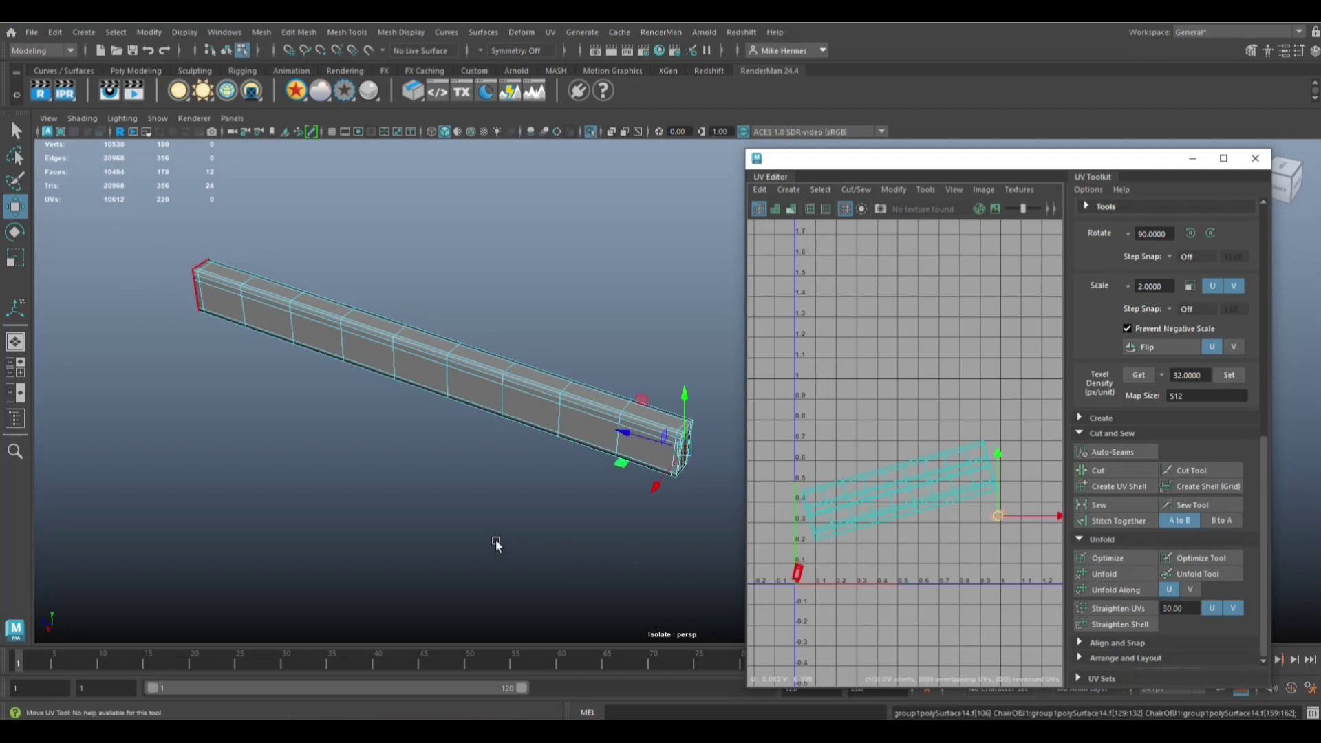
alt+drag(383, 528, 339, 516)
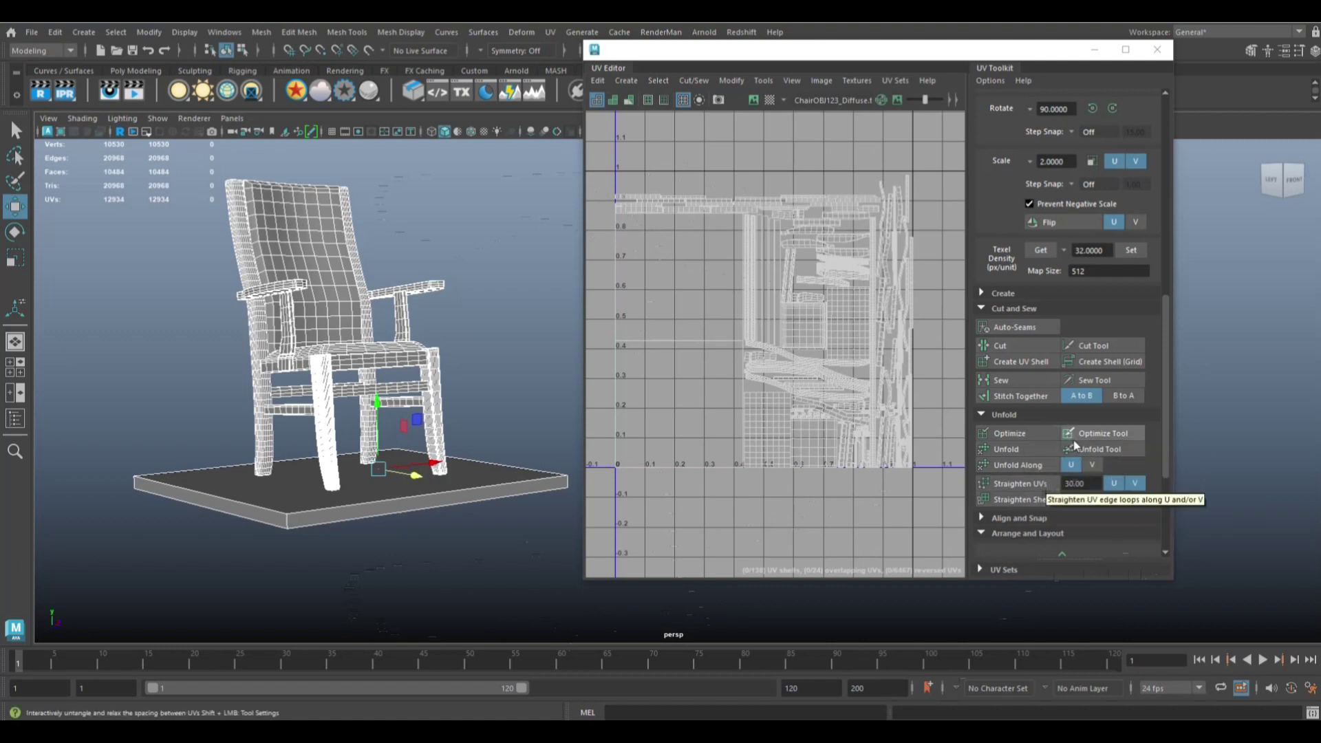
- Scroll the UV Toolkit to Arrange and Layout, then view the chair from higher up
drag(1167, 436, 1179, 504)
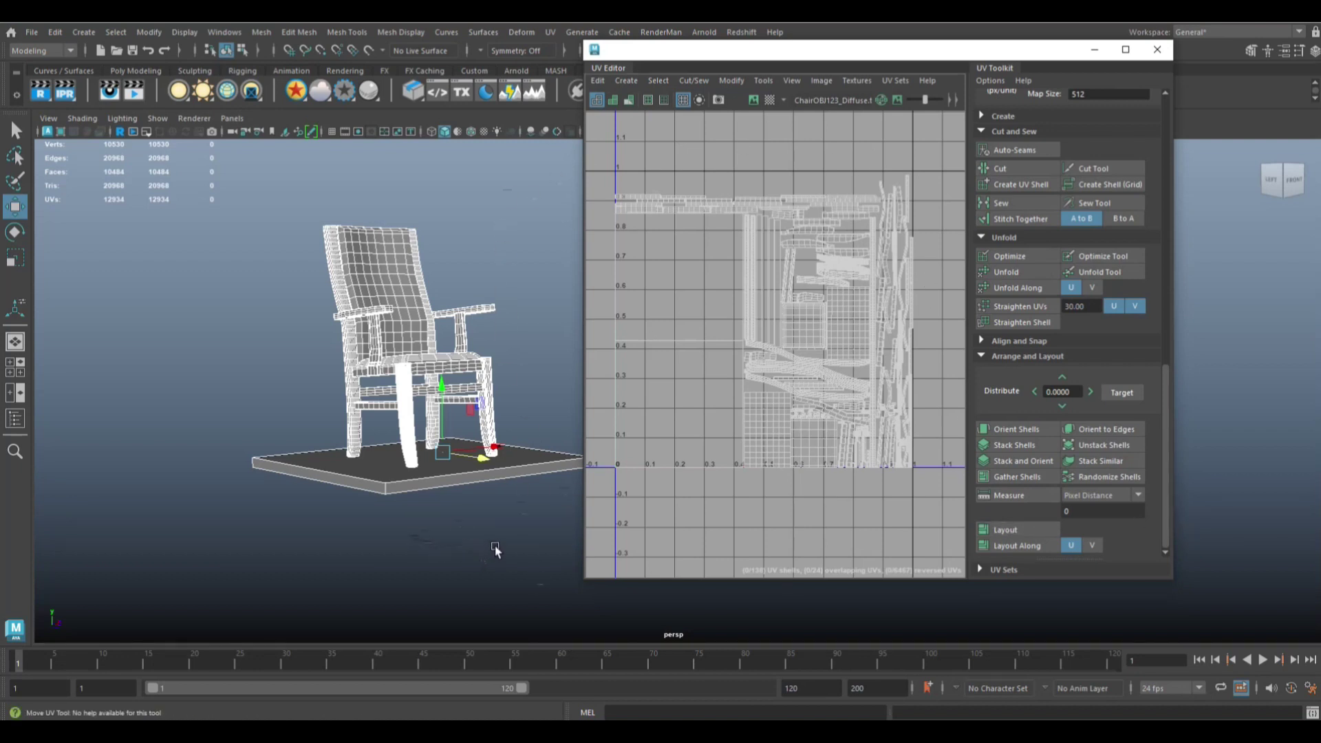
alt+middle_drag(507, 543, 414, 554)
scroll(428, 548, up, 3)
alt+drag(428, 548, 473, 574)
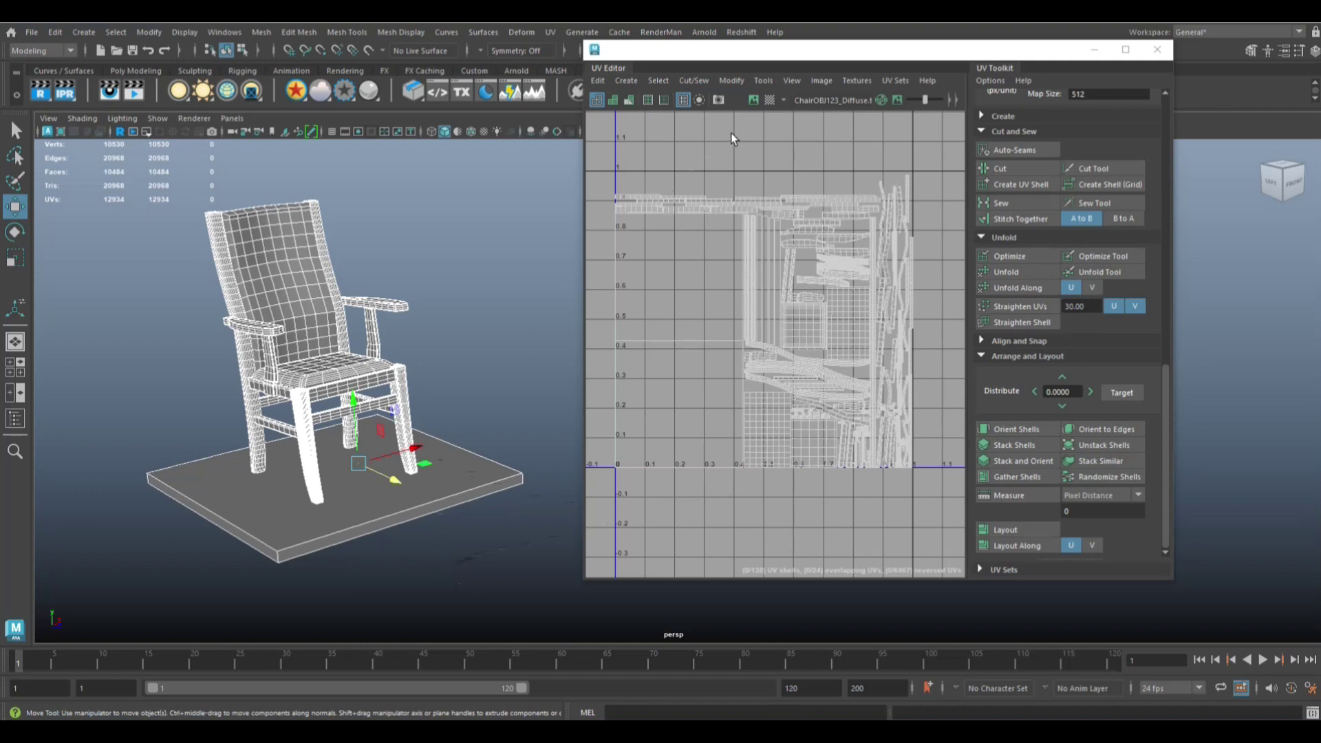
- Apply the UV Editor's checker map to the chair and orbit around to inspect it
click(770, 100)
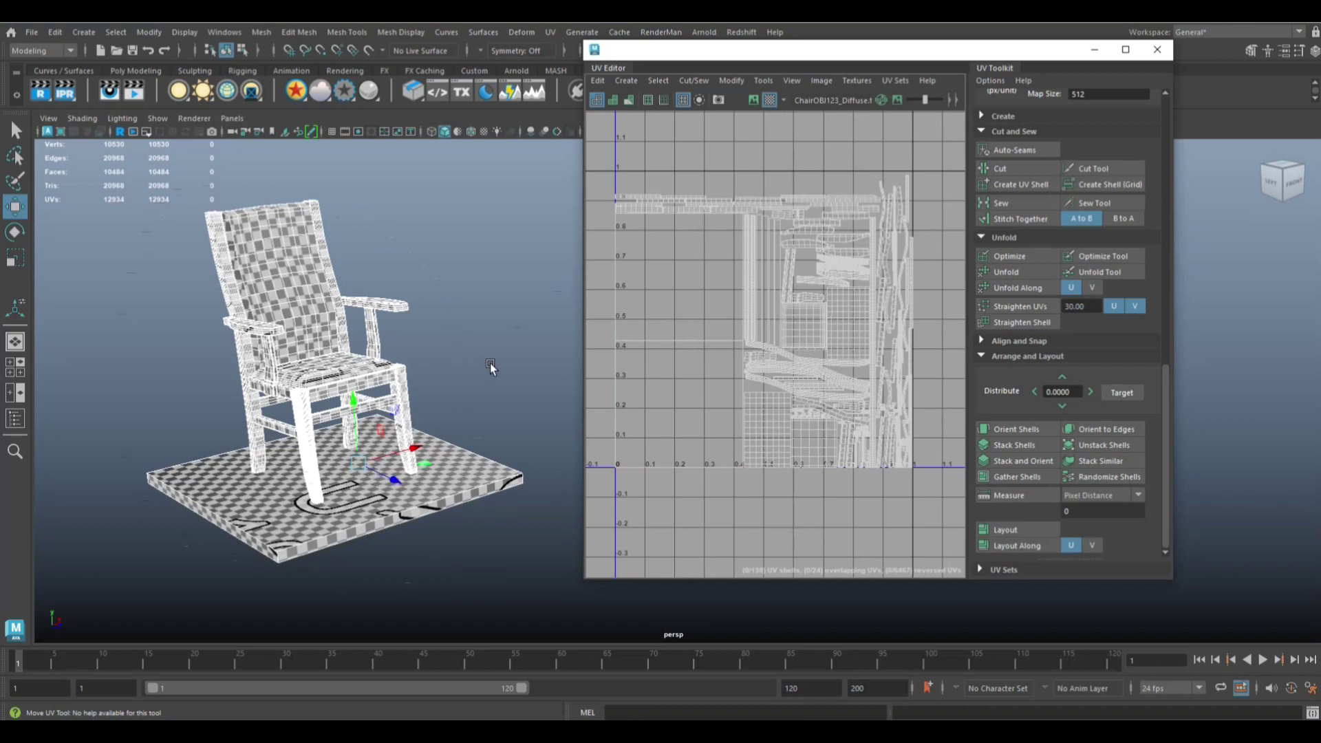
alt+drag(490, 362, 188, 408)
alt+right_drag(188, 409, 157, 607)
alt+middle_drag(157, 607, 190, 585)
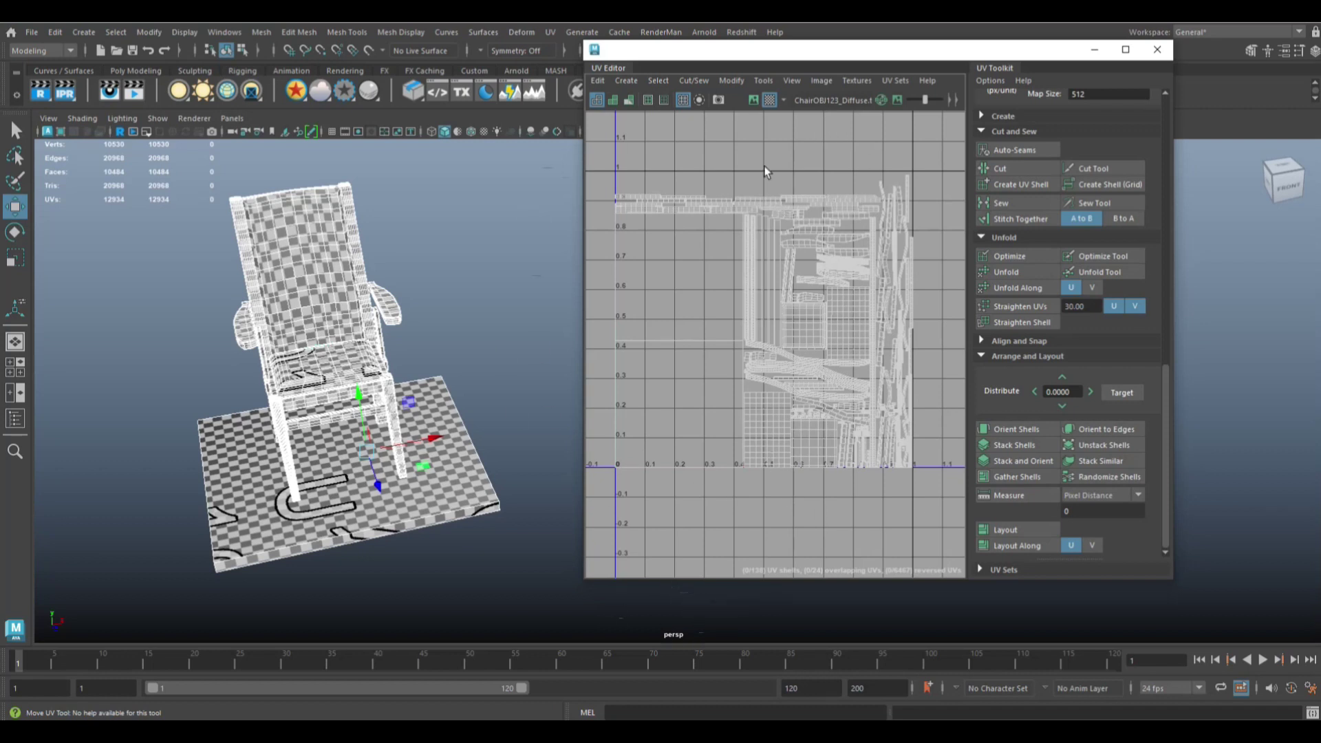
click(754, 101)
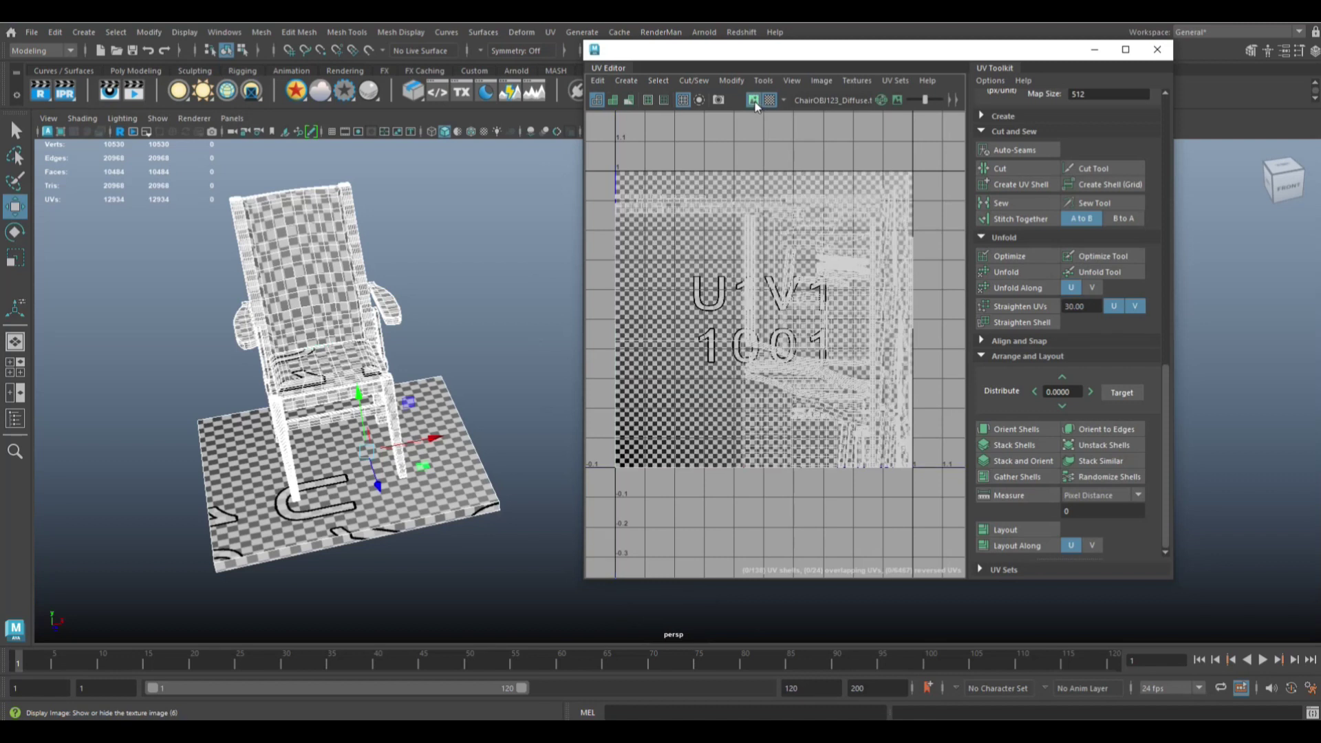
click(770, 100)
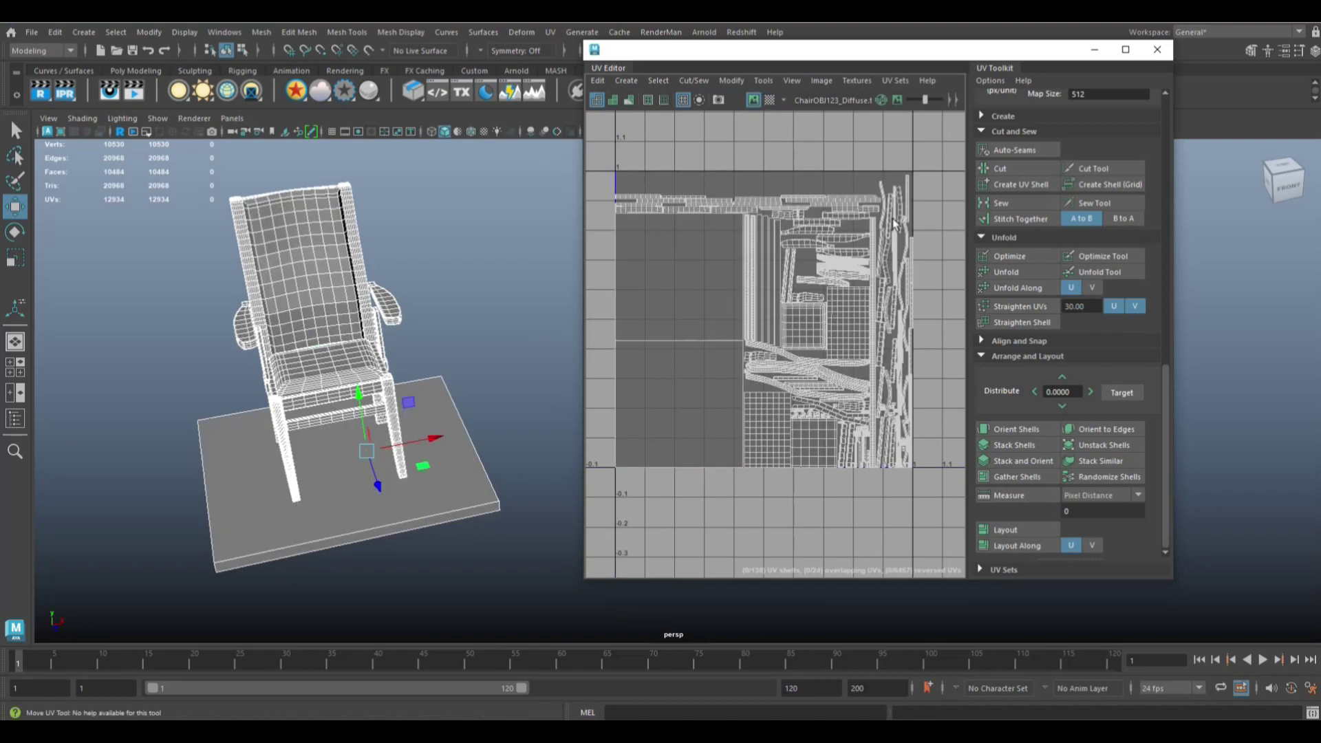
click(769, 101)
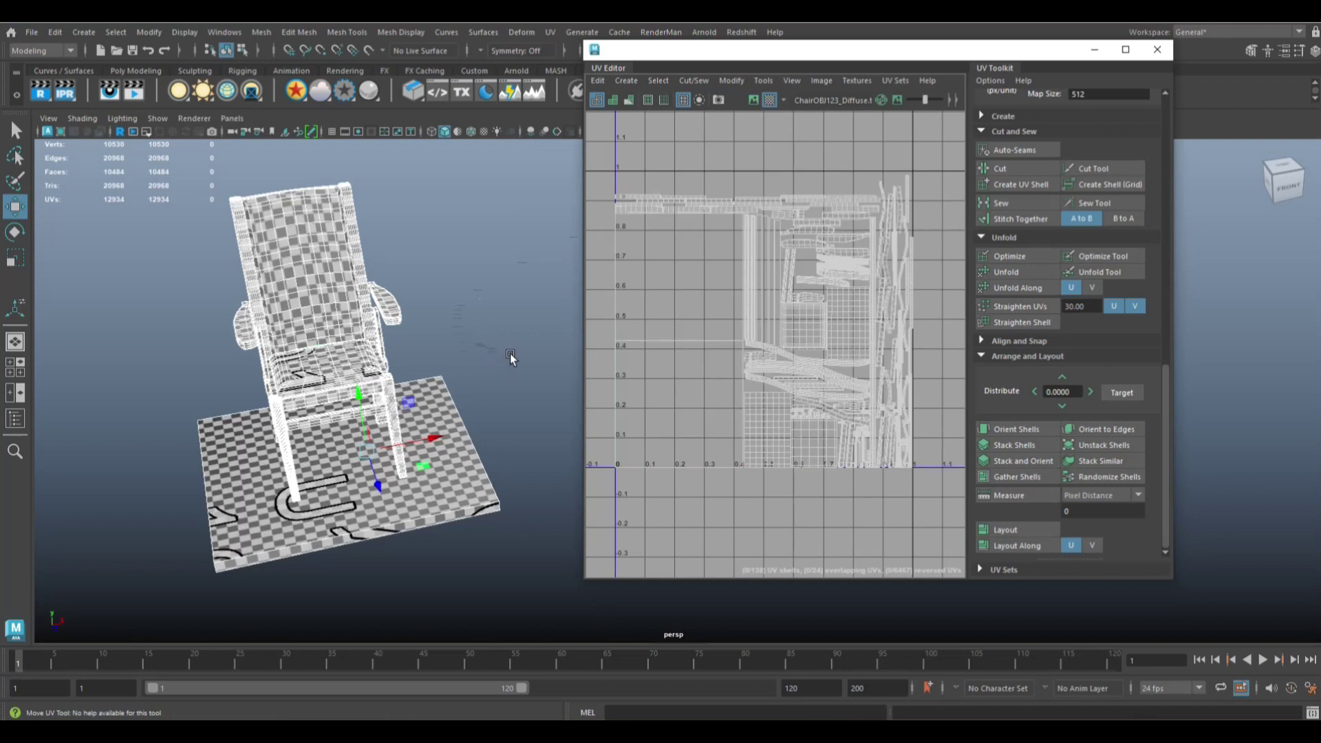